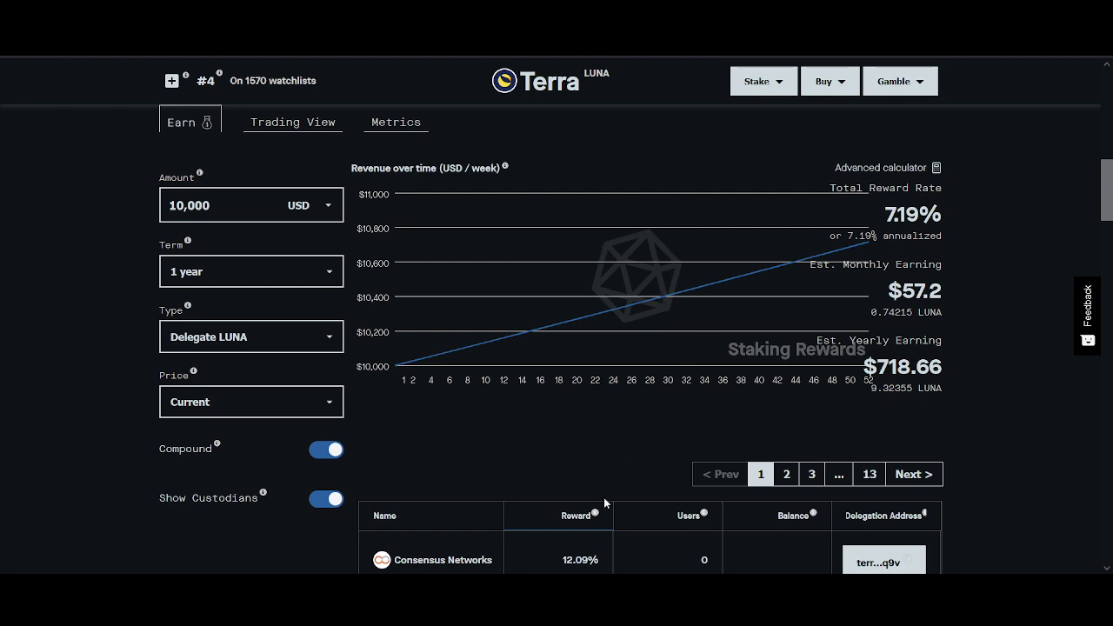
Switch to the LUNA Staking presentation and look through its opening slides
key("alt+Tab")
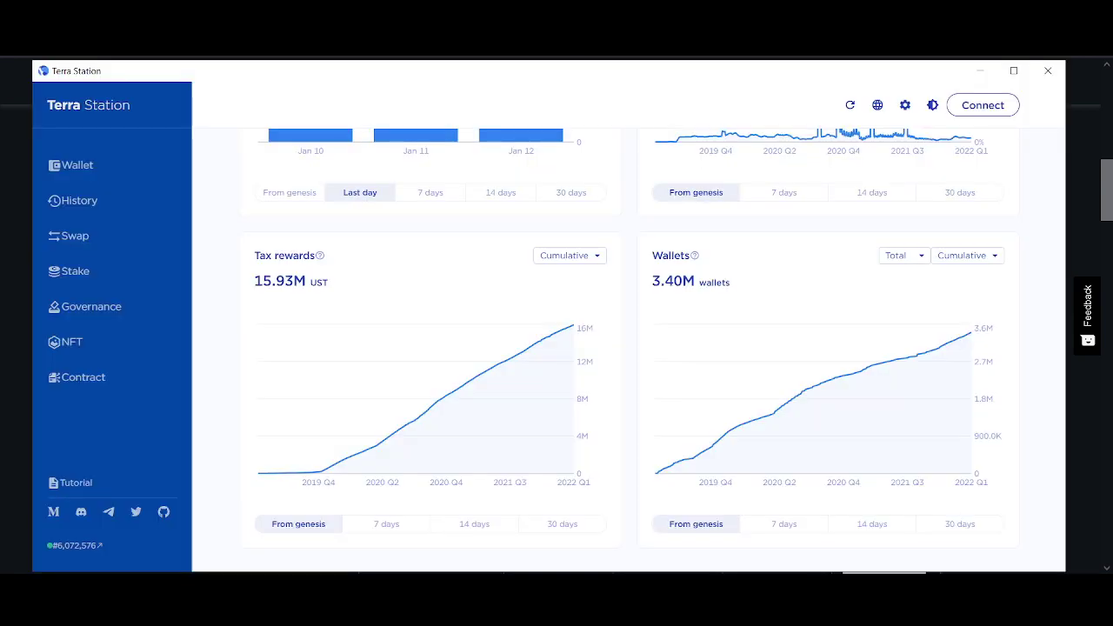
key("alt+Tab")
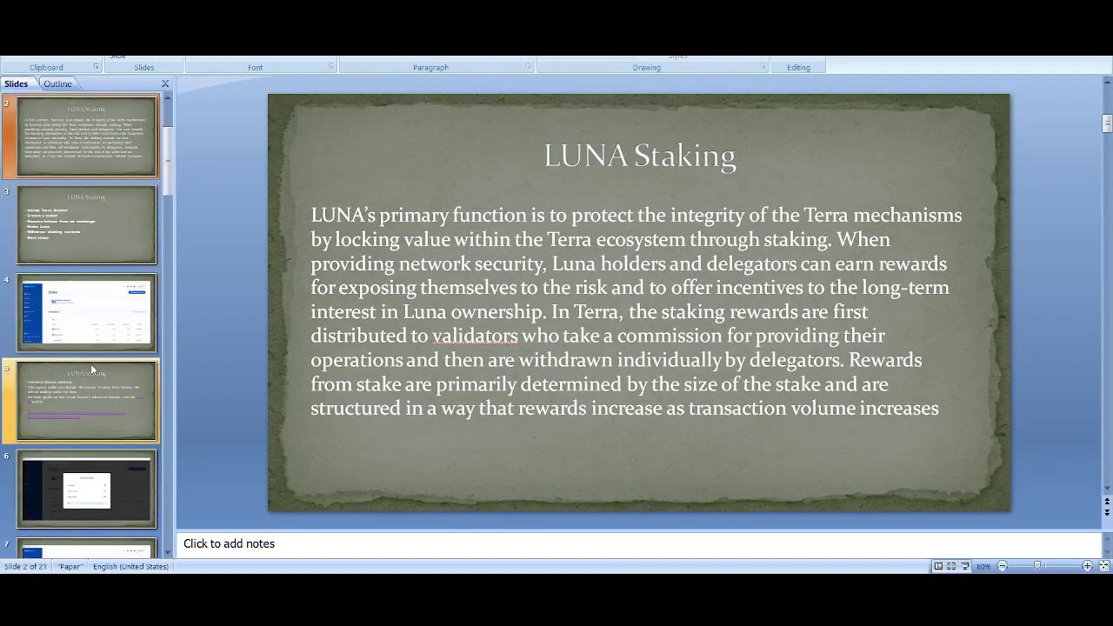
scroll(89, 363, "down", 3)
left_click(87, 331)
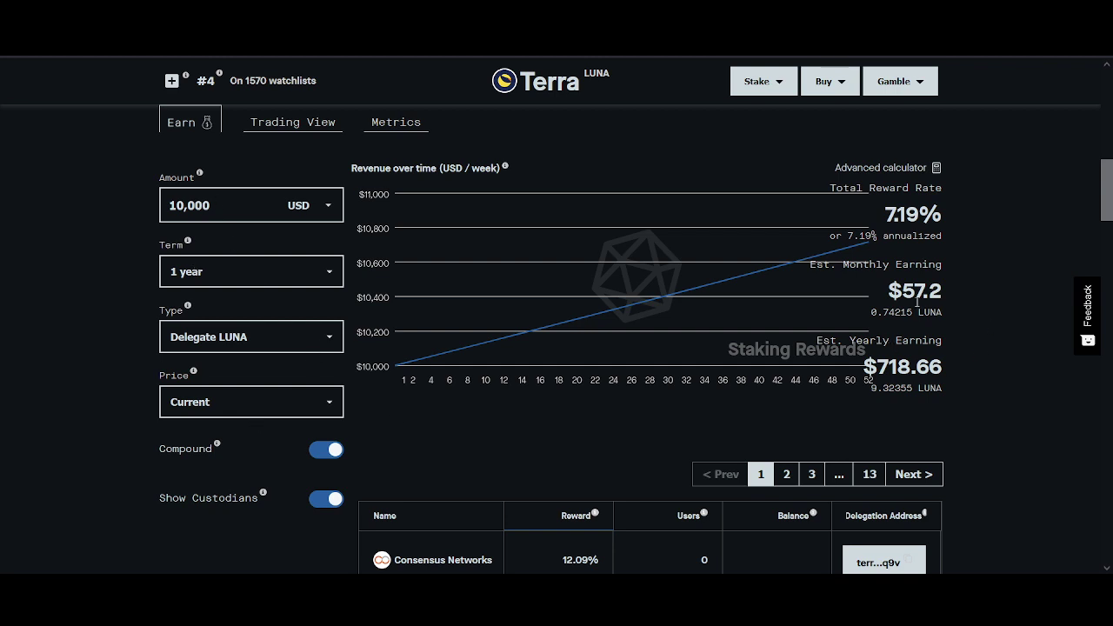
In the Terra staking calculator on Staking Rewards, set the price scenario to Moon (+1000%) and highlight the estimated monthly earning
left_click_drag(917, 302, 962, 285)
left_click(942, 320)
left_click(200, 414)
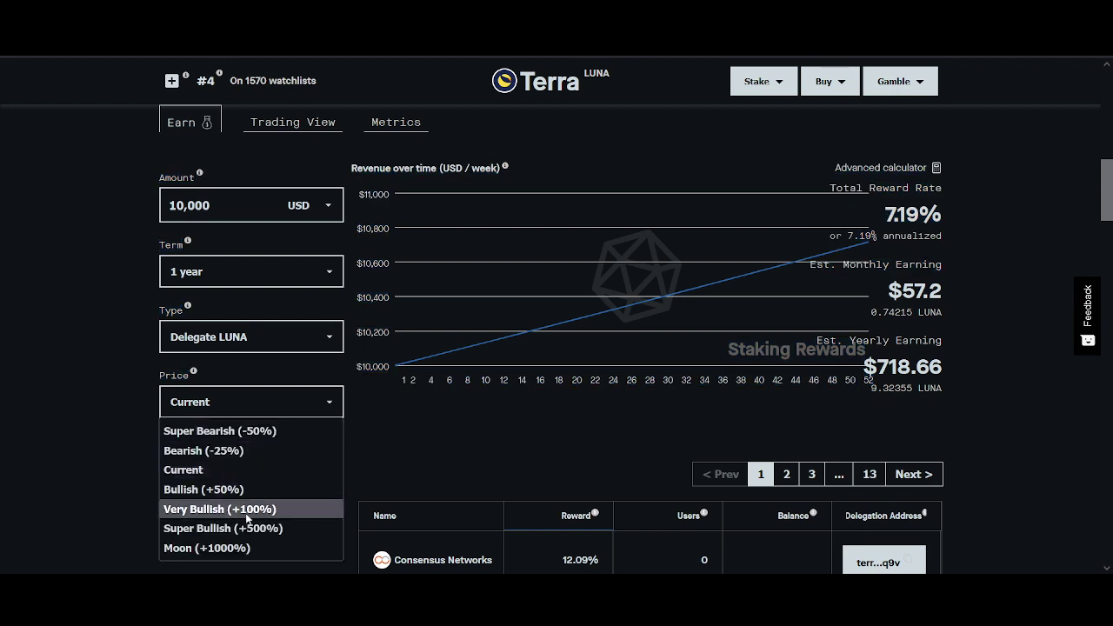
left_click(240, 550)
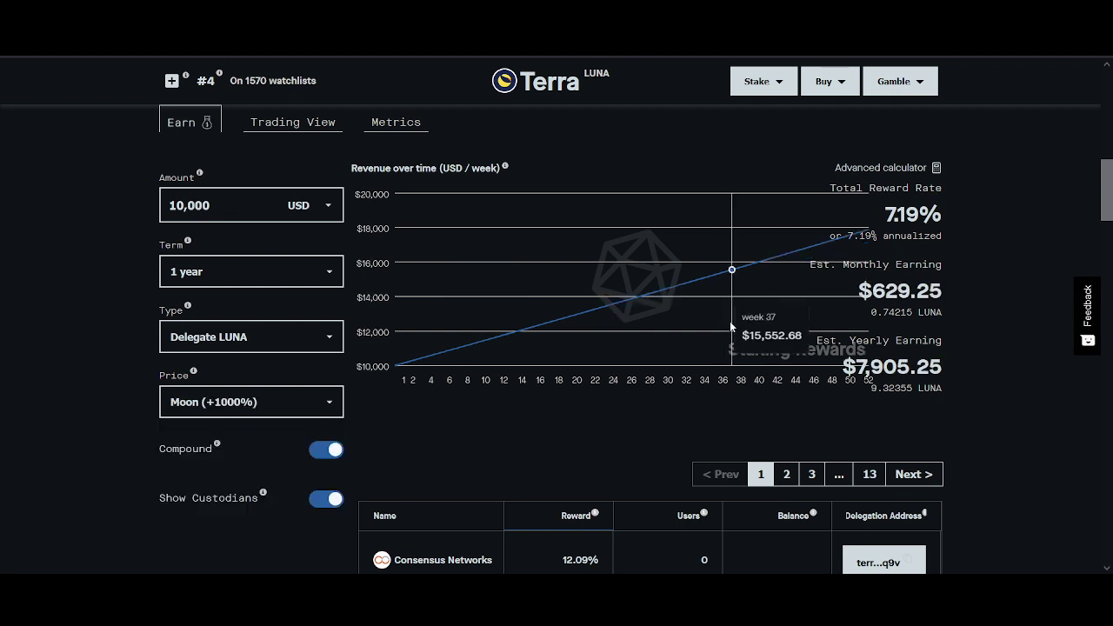
left_click_drag(854, 292, 950, 288)
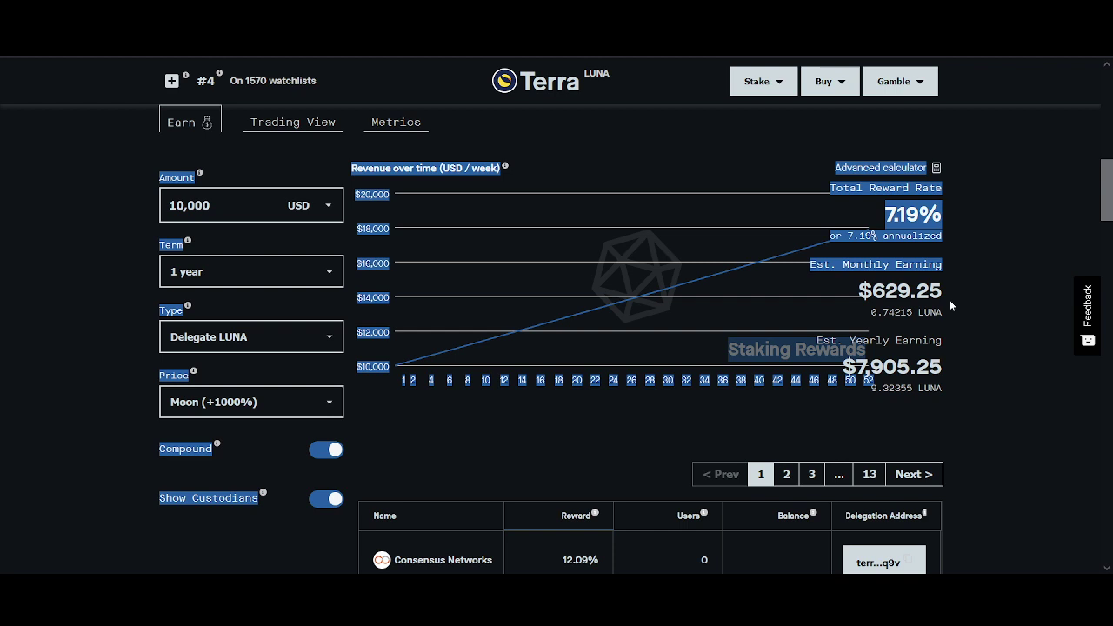
left_click(950, 294)
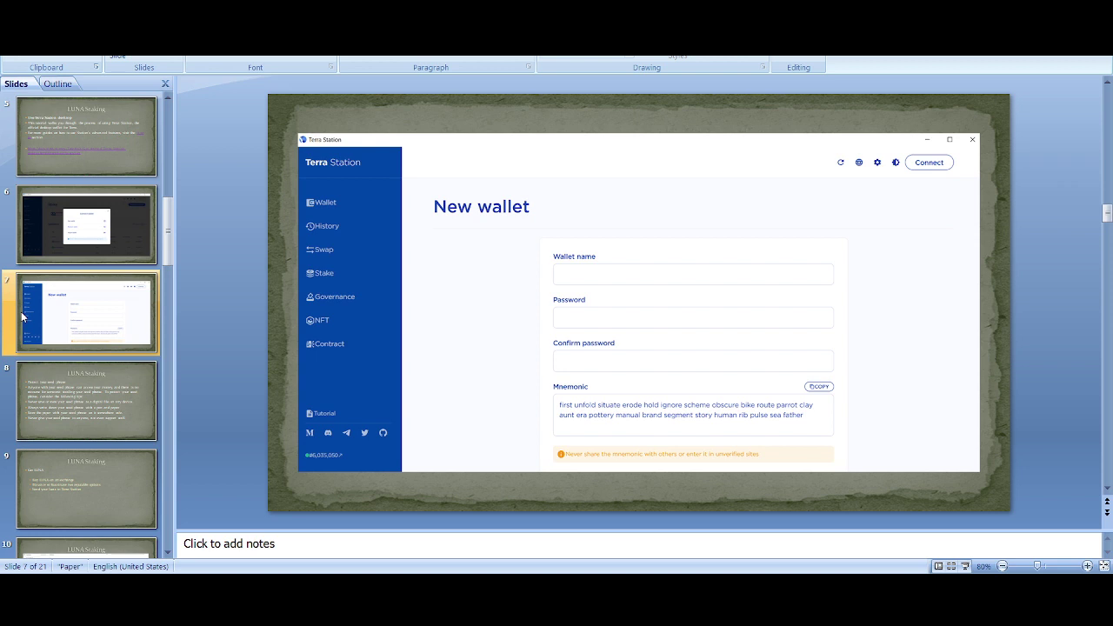
Browse the LUNA Staking presentation and open the outline slide running from installing Terra Station to next steps
left_click(96, 400)
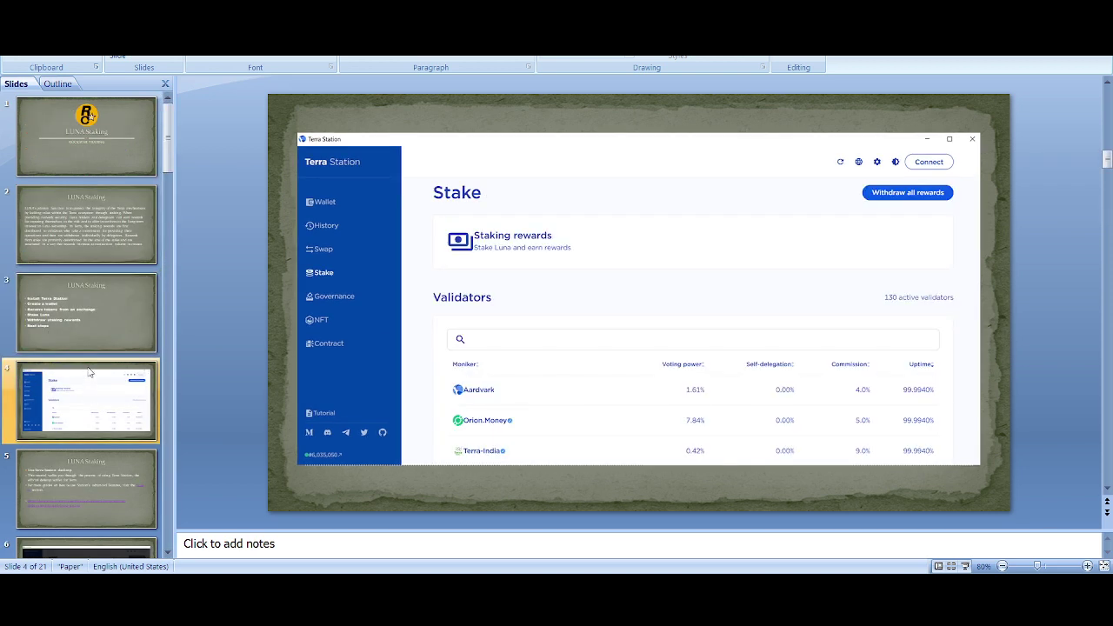
scroll(81, 375, "down", 4)
scroll(85, 377, "down", 3)
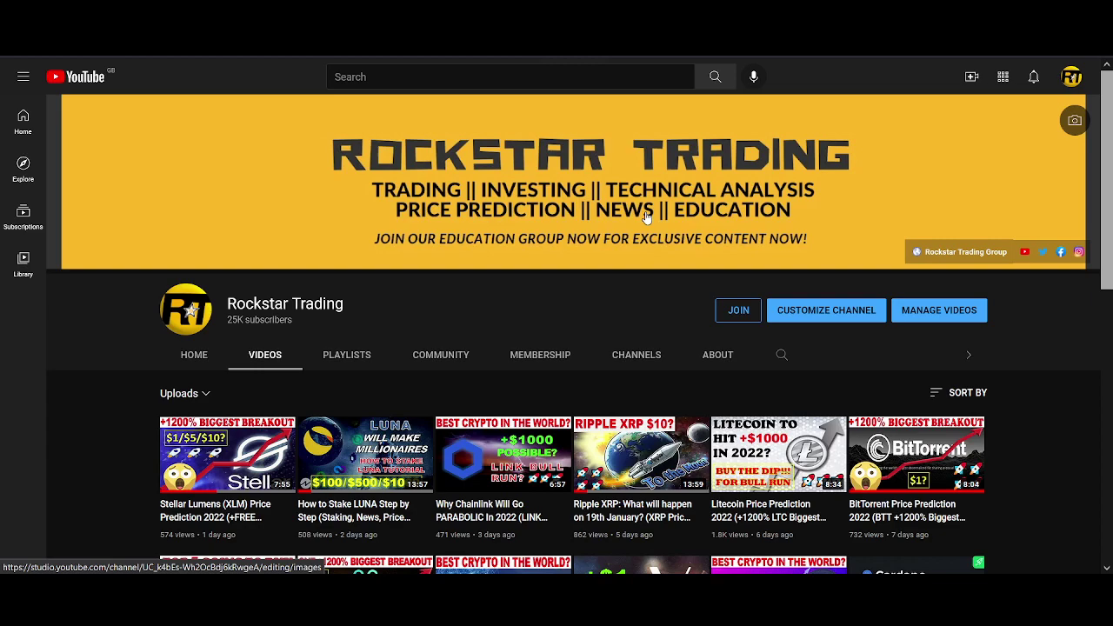
scroll(664, 335, "down", 3)
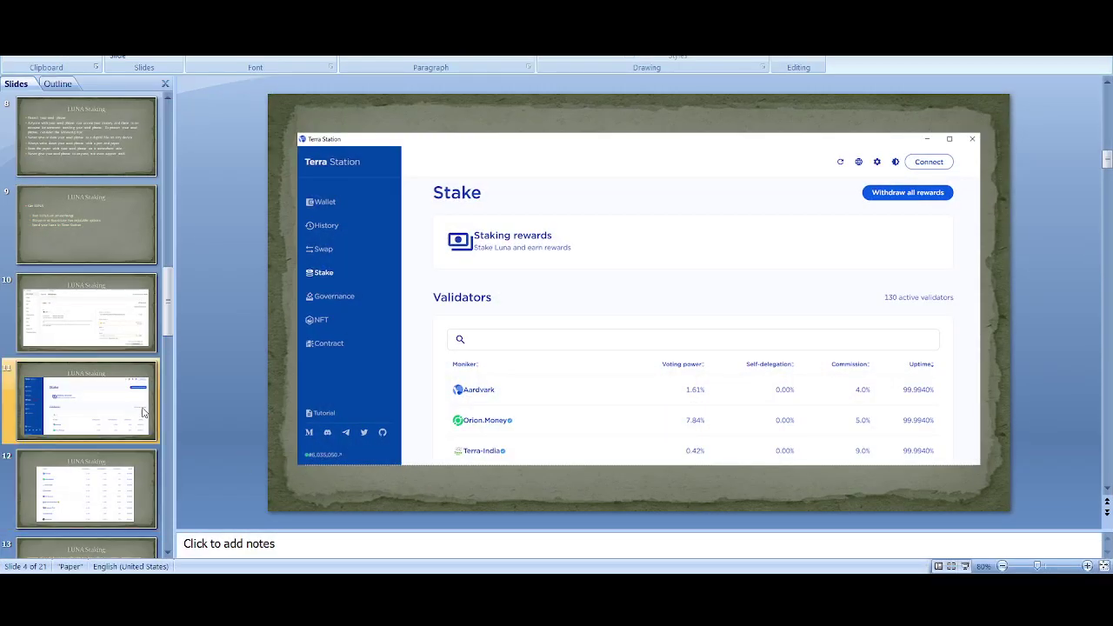
left_click(98, 228)
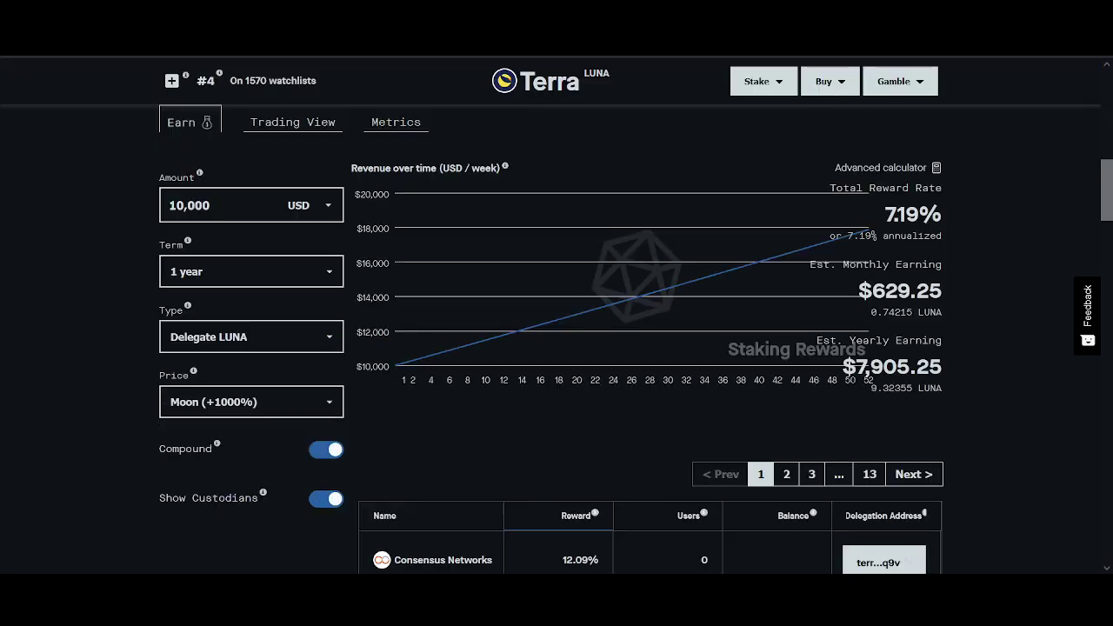
Switch from the Terra staking calculator back to the presentation and show slide 3
mouse_move(505, 320)
key("alt+Tab")
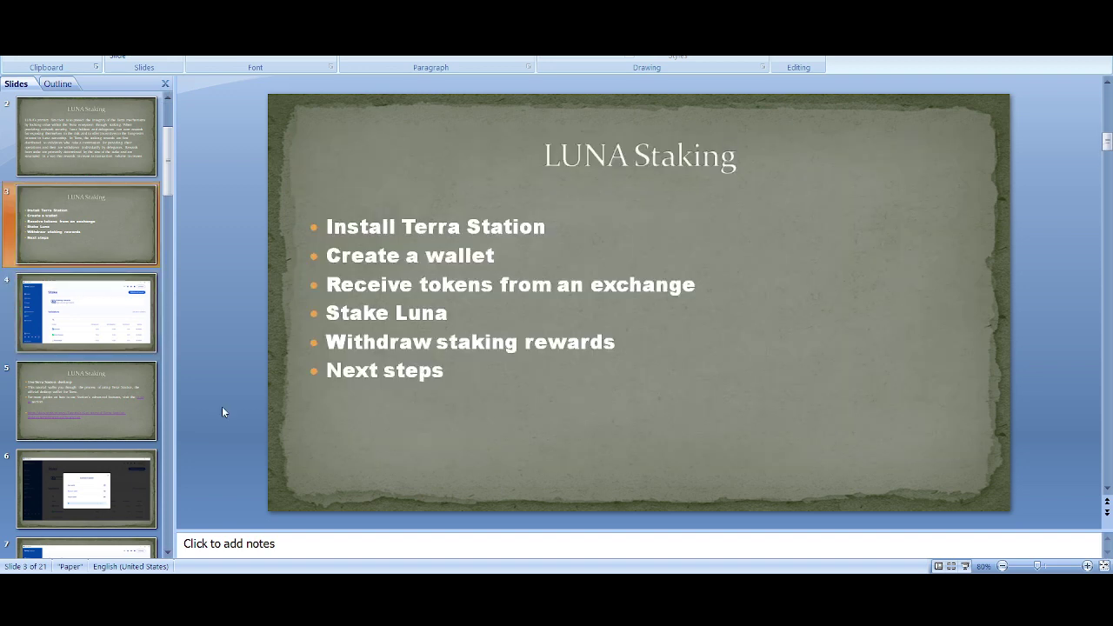
left_click(103, 502)
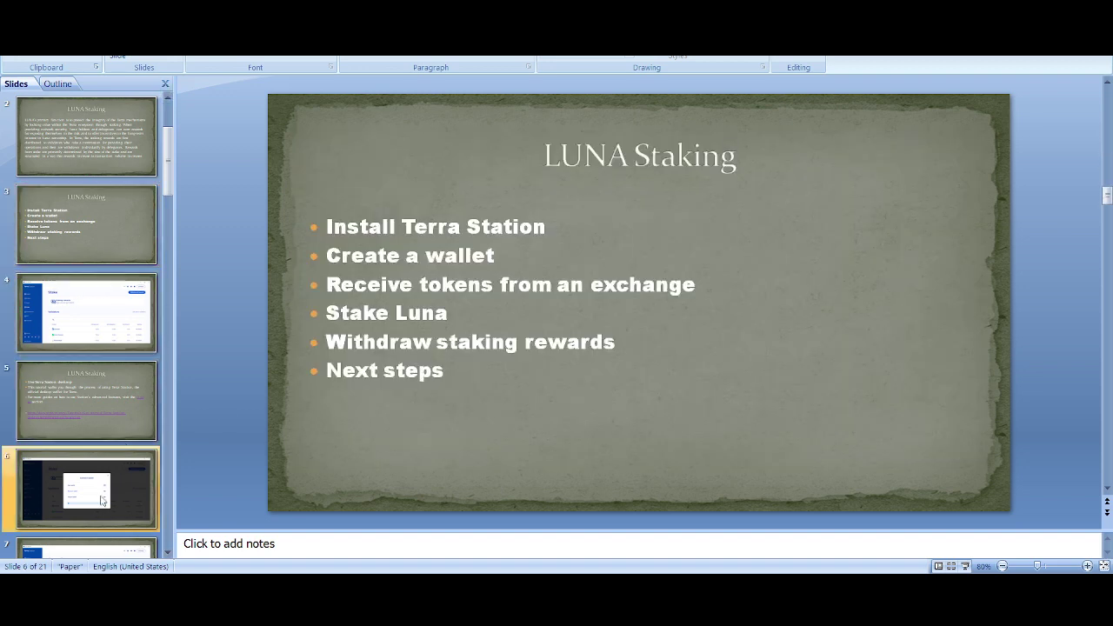
left_click(119, 240)
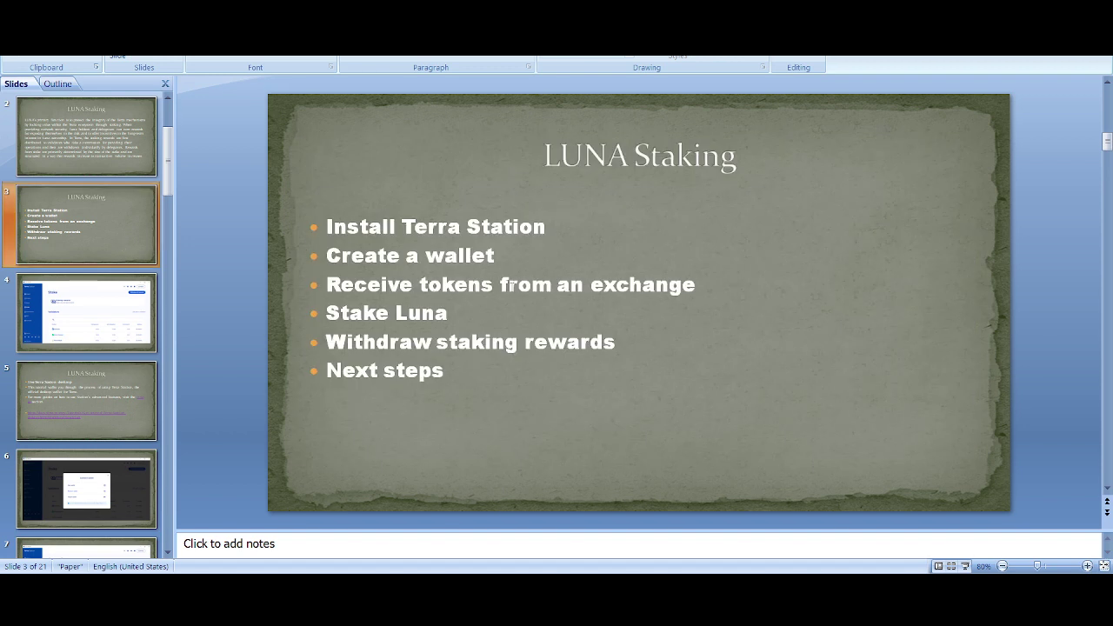
View slide 10 with the exchange's LUNA withdrawal form, and return to the outline slide
left_click(72, 459)
key("Down")
key("Down")
key("Down")
key("Down")
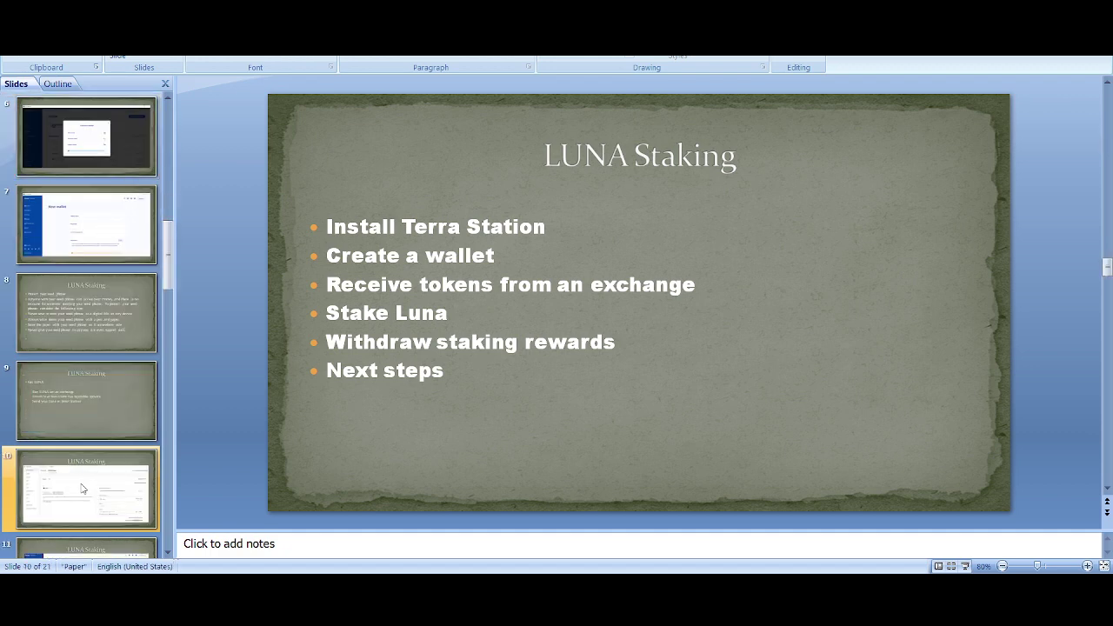
scroll(90, 235, "up", 3)
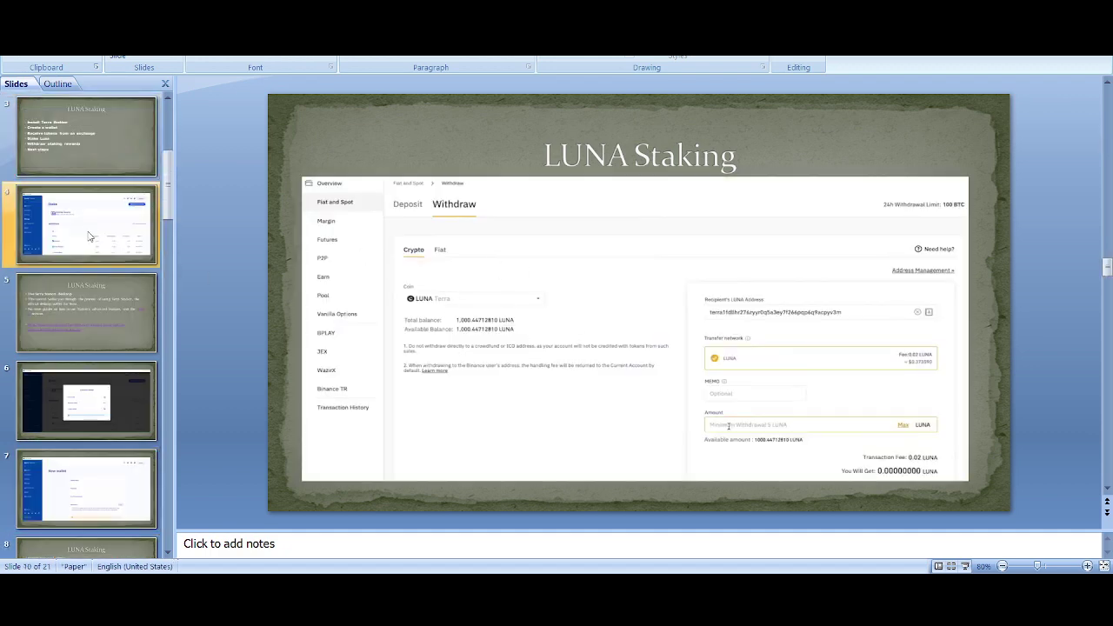
left_click(82, 151)
Go through the slides on Terra Station's Stake page, the validator list and the validator selection criteria
scroll(91, 397, "down", 4)
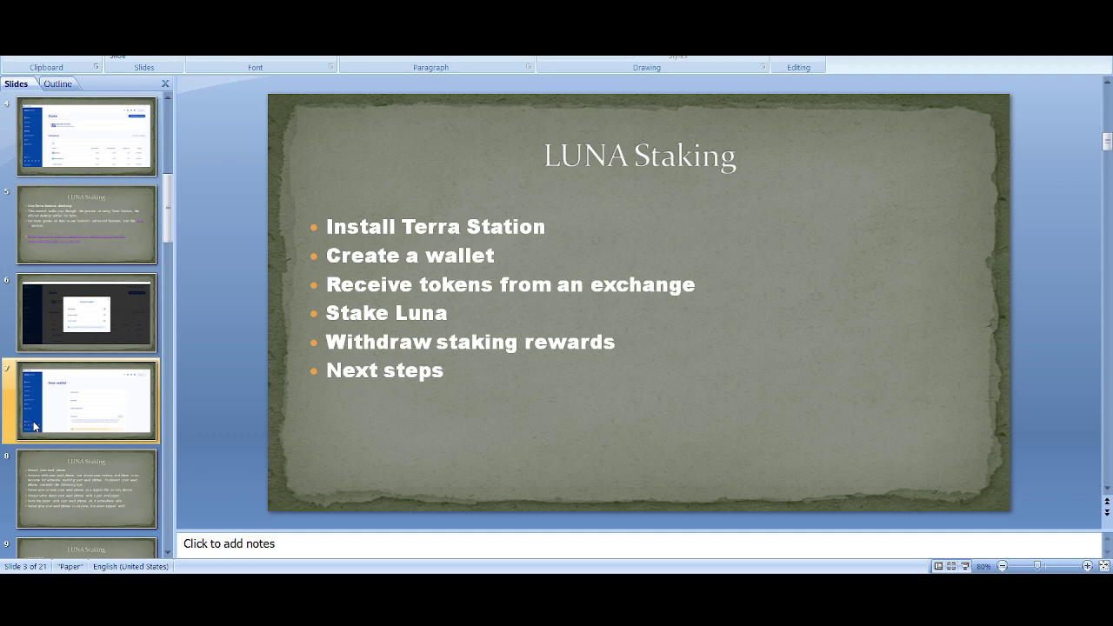
left_click(99, 485)
scroll(98, 484, "down", 2)
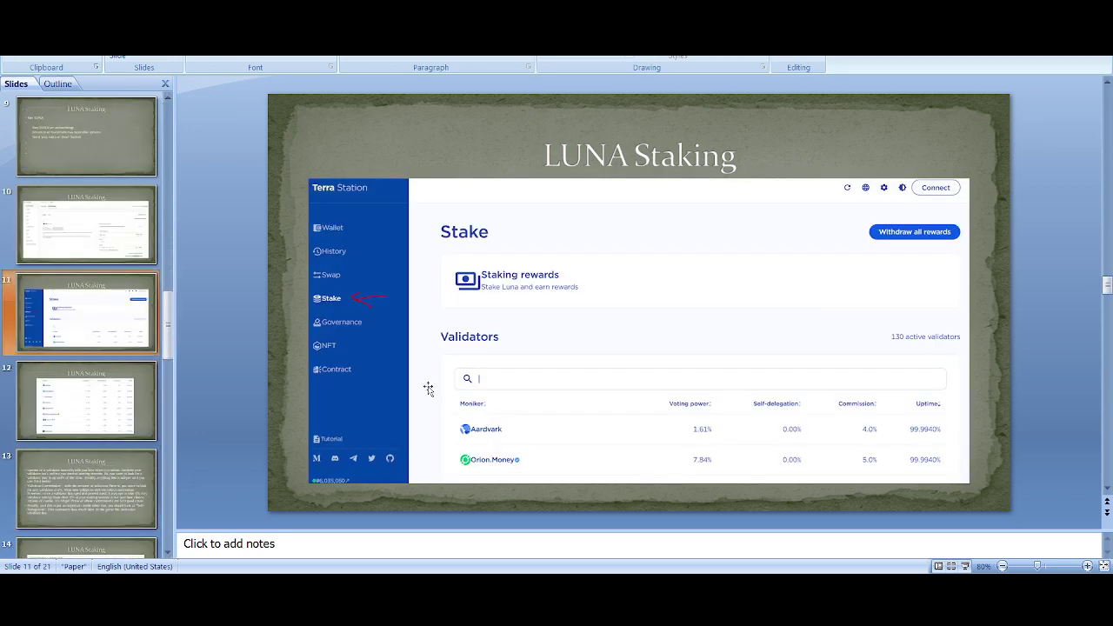
scroll(492, 393, "down", 1)
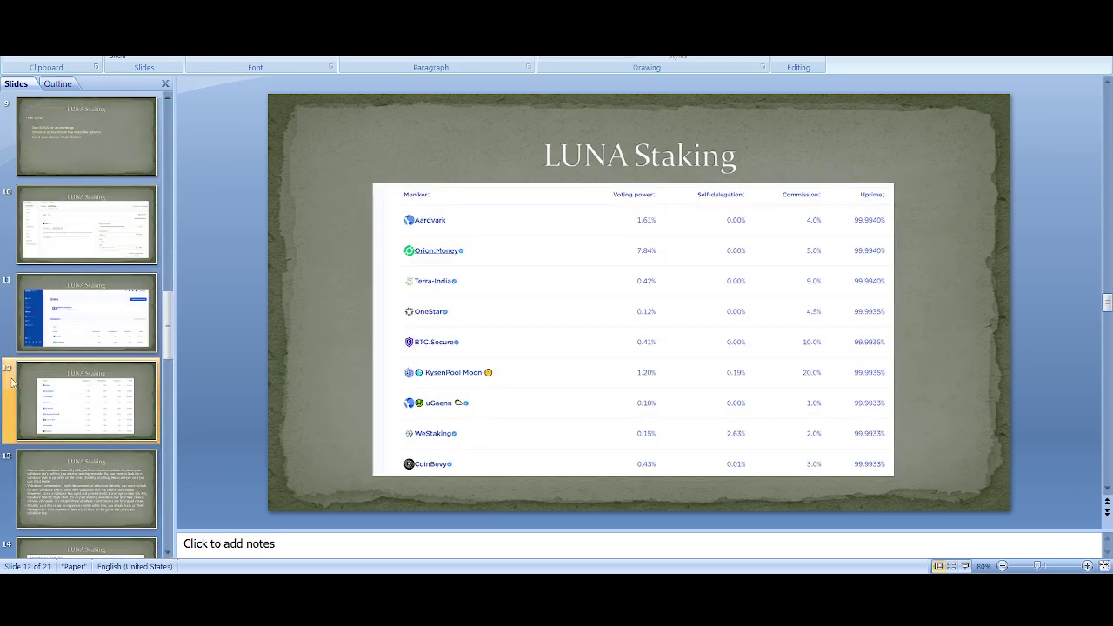
scroll(493, 393, "up", 1)
left_click(72, 421)
key("Down")
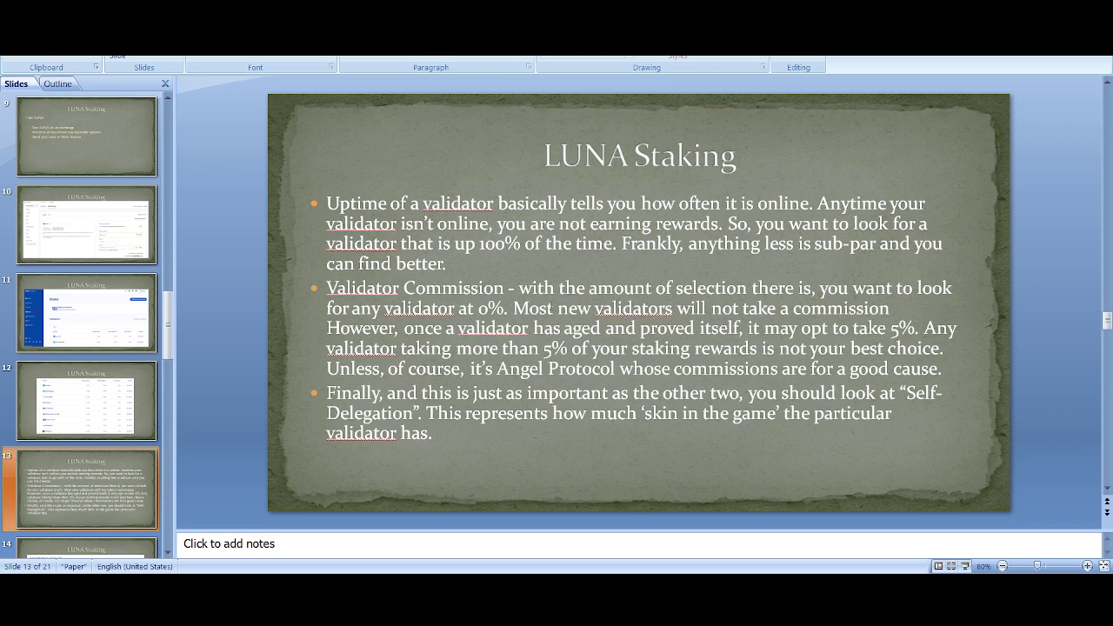
Go back to the outline slide and move on to slide 19 with the staking rewards confirmation
scroll(67, 447, "up", 5)
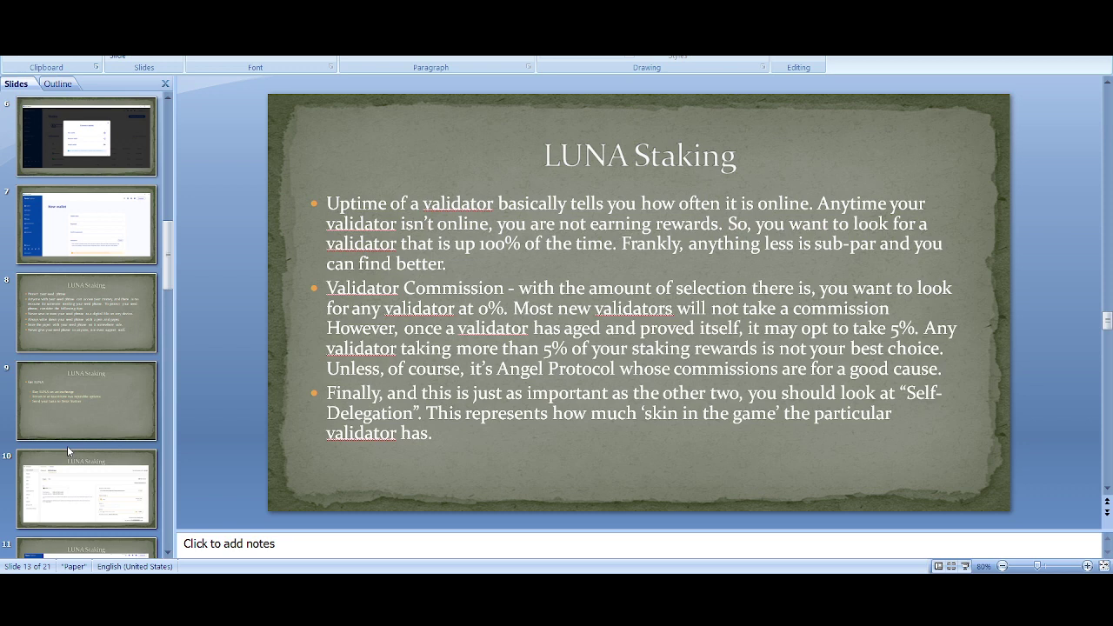
scroll(67, 446, "up", 2)
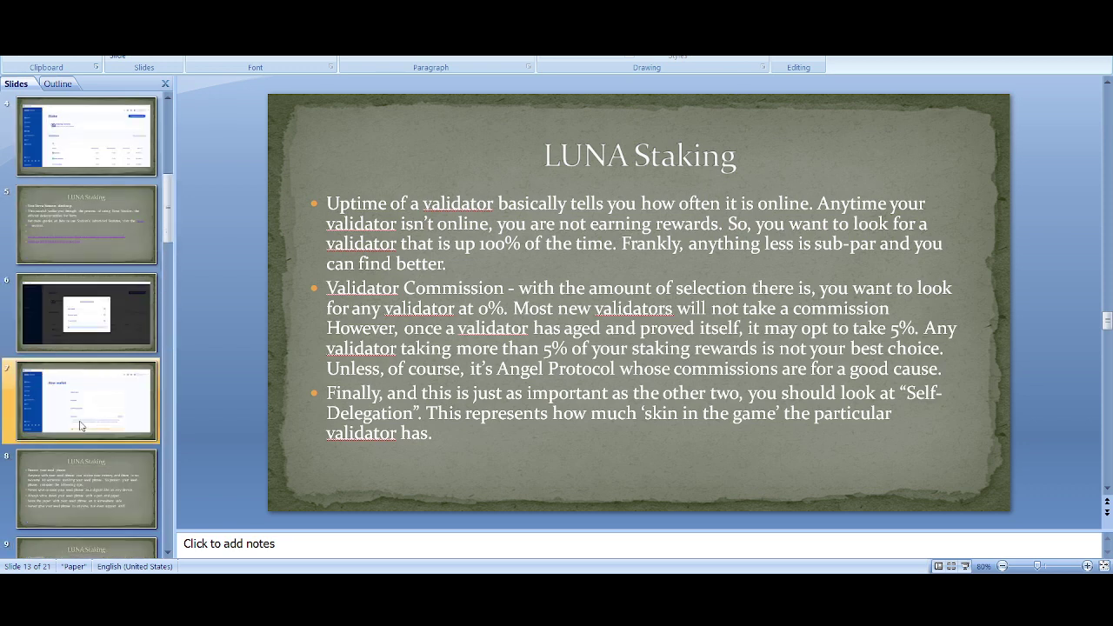
left_click(88, 248)
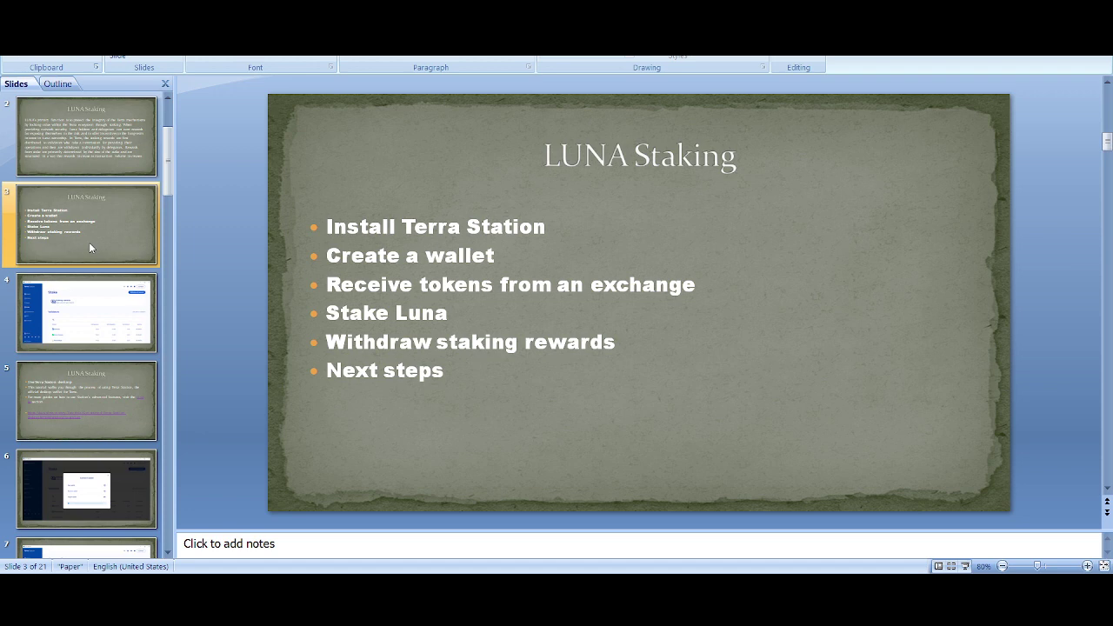
scroll(89, 255, "down", 15)
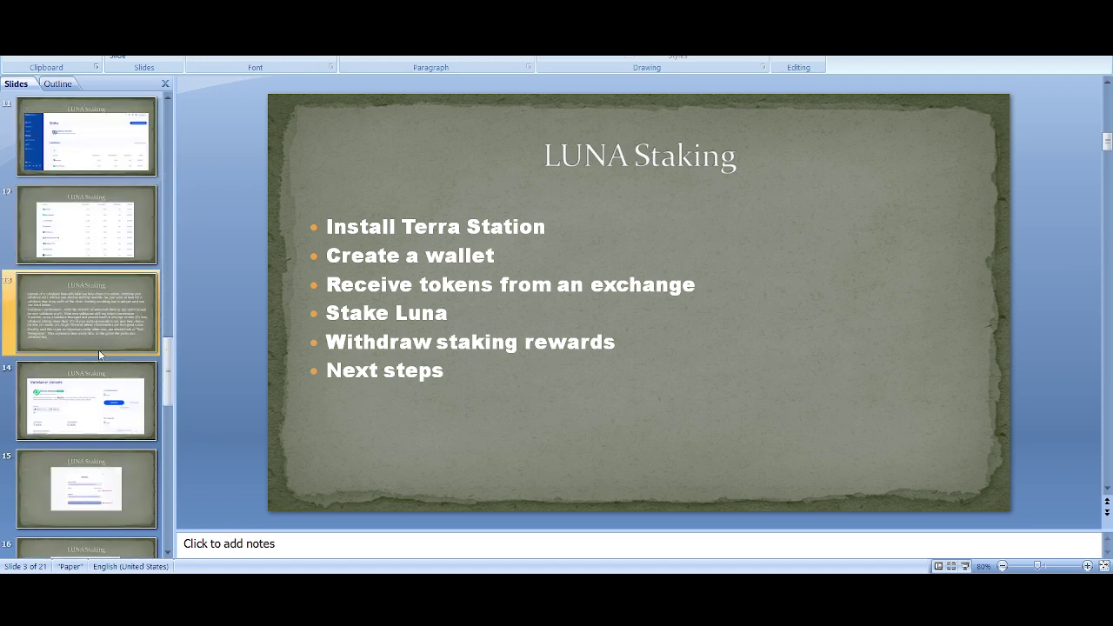
left_click(109, 328)
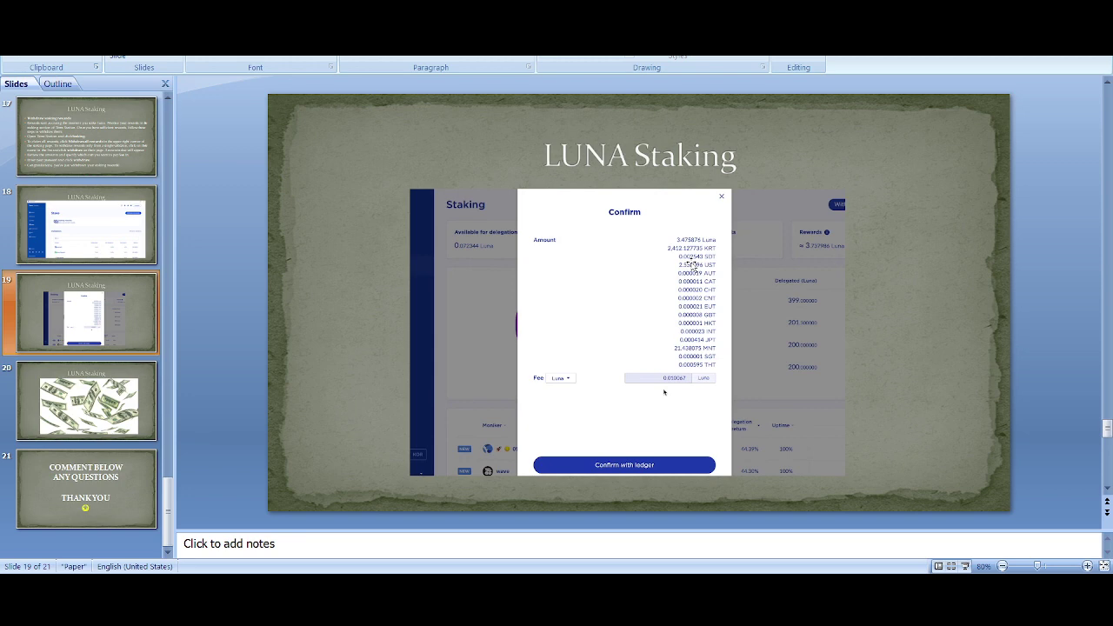
Switch to Binance Locked Staking and compare LUNA's estimated APY for durations of 30, 60 and 90 days
key("alt+Tab")
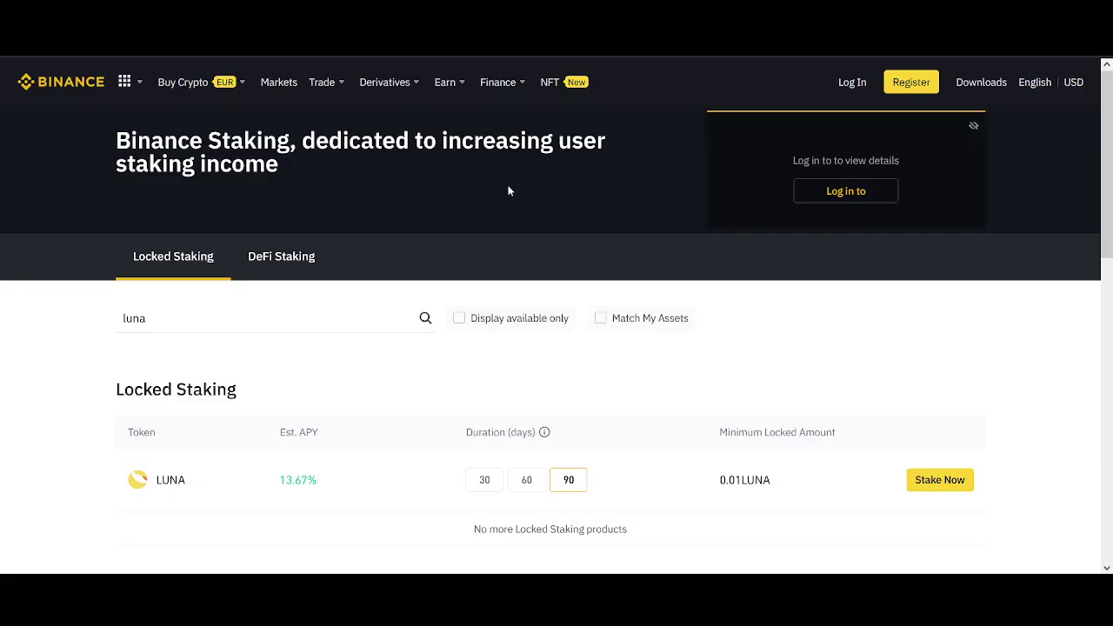
scroll(509, 196, "down", 1)
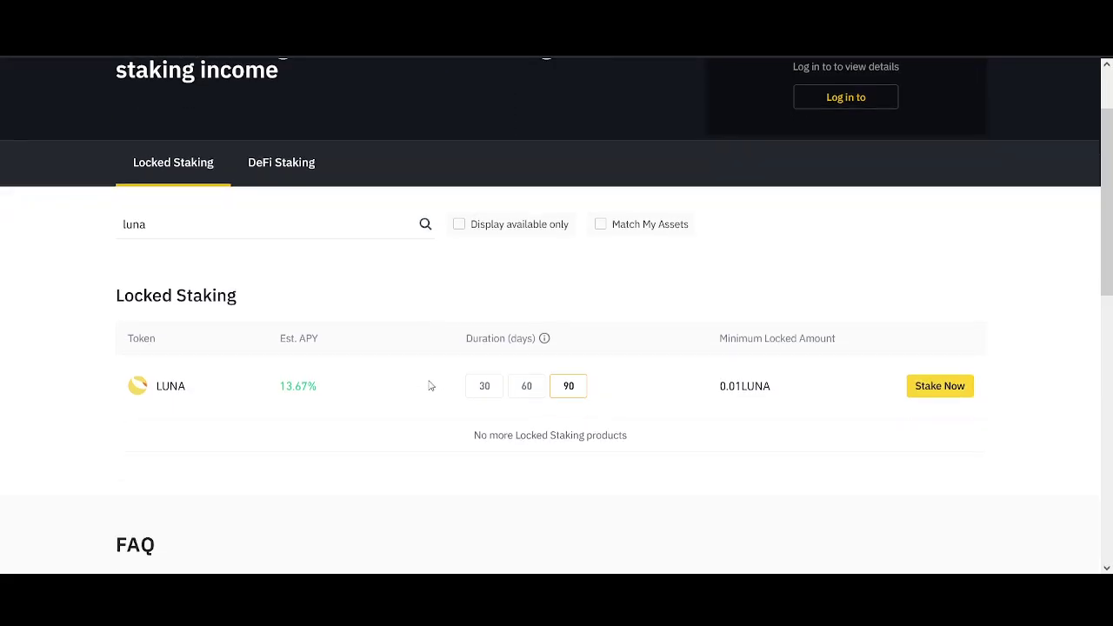
left_click(478, 391)
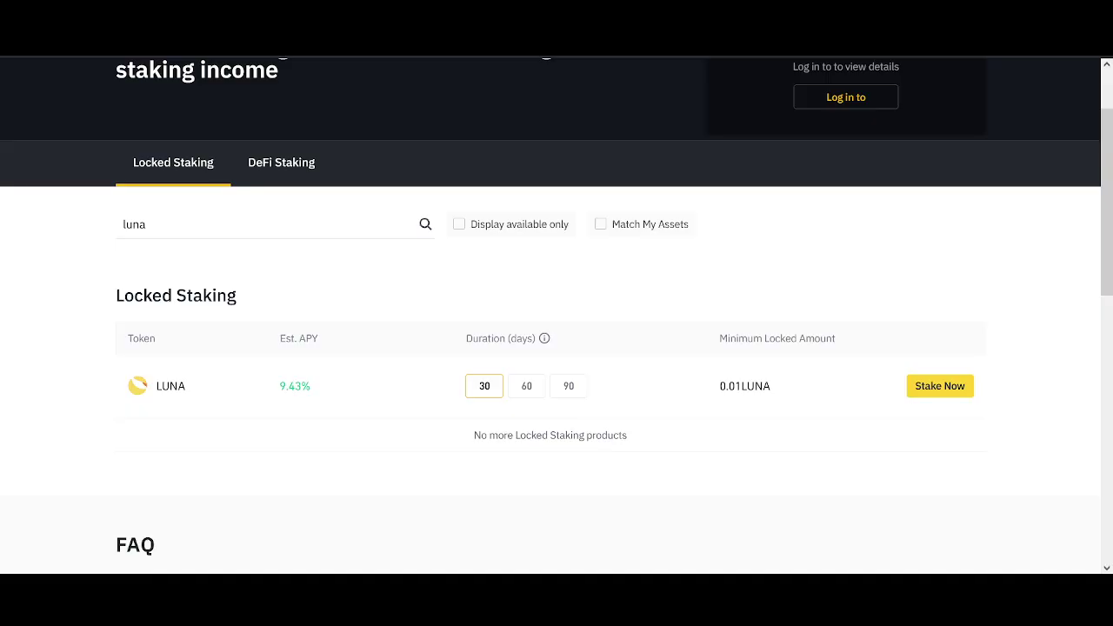
left_click(533, 387)
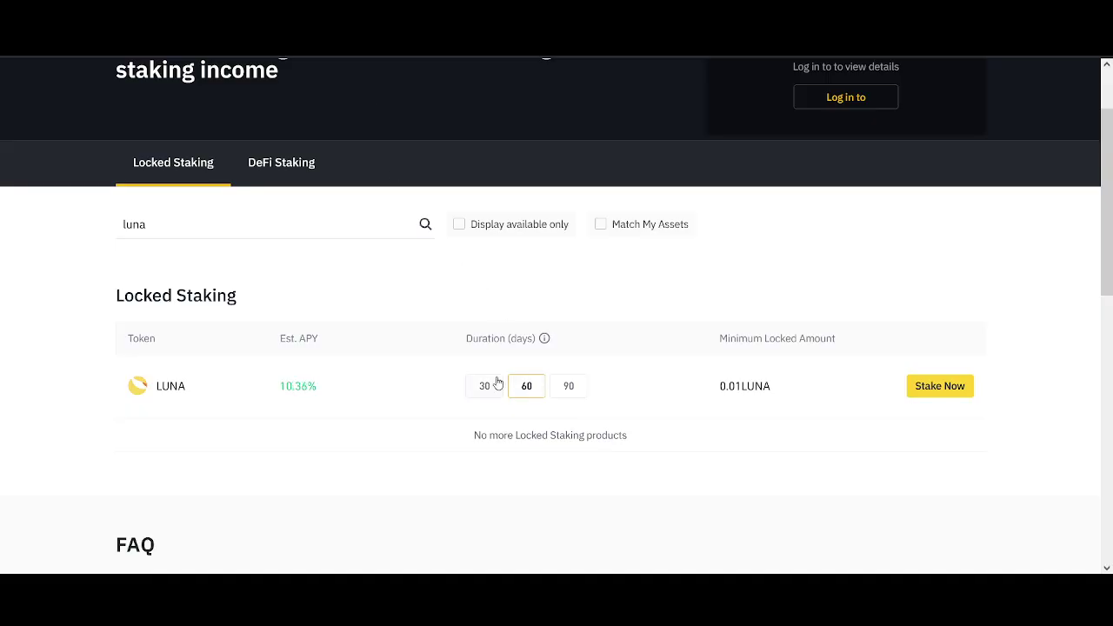
left_click(561, 391)
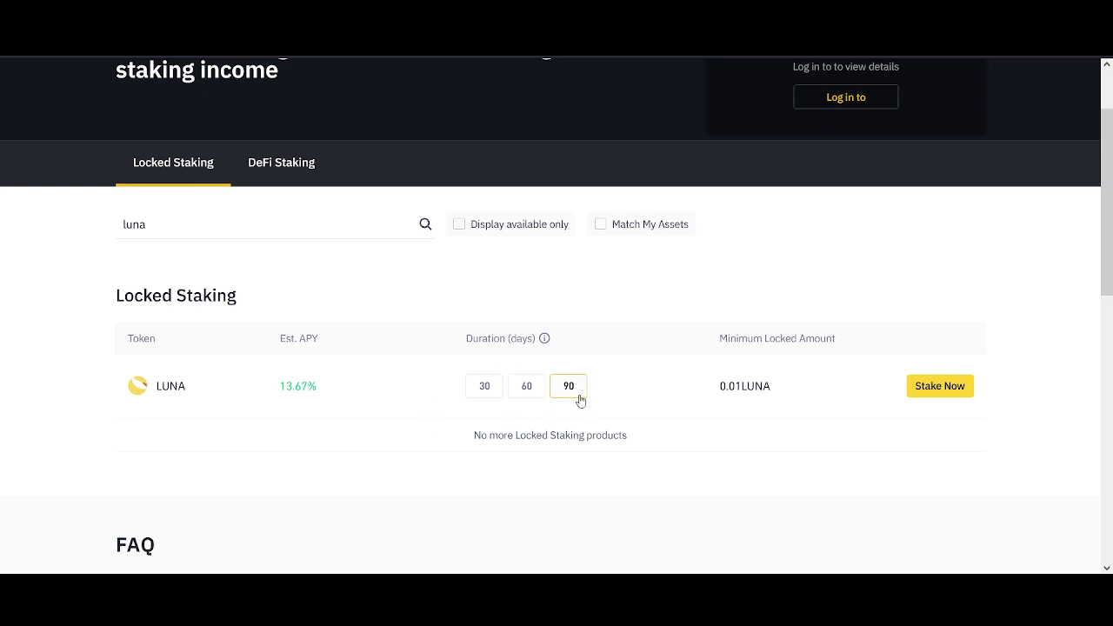
left_click_drag(345, 389, 250, 381)
left_click(255, 438)
Switch to the Nexo page and check the interest rate offered for LUNA
key("alt+Tab")
key("alt+Tab")
key("ctrl+Tab")
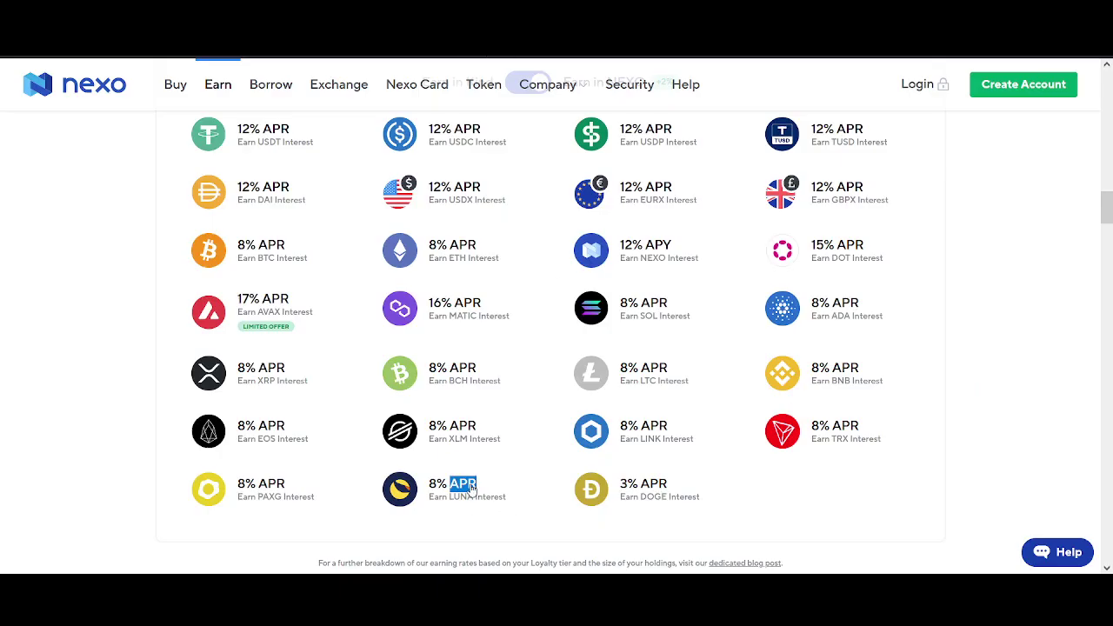
scroll(278, 348, "up", 1)
scroll(391, 461, "down", 1)
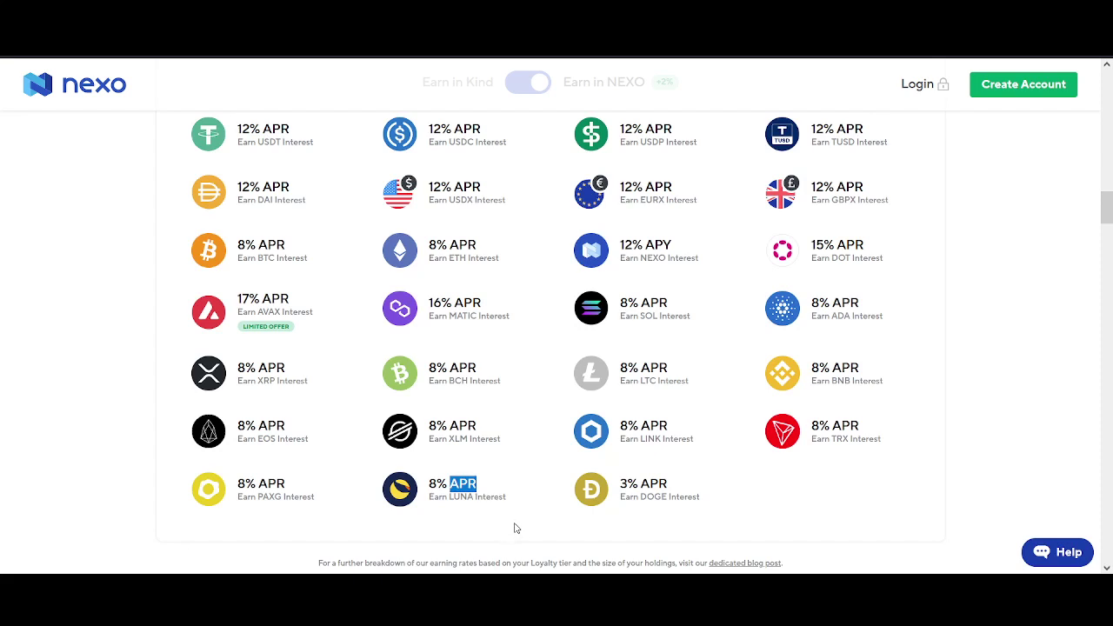
left_click(515, 528)
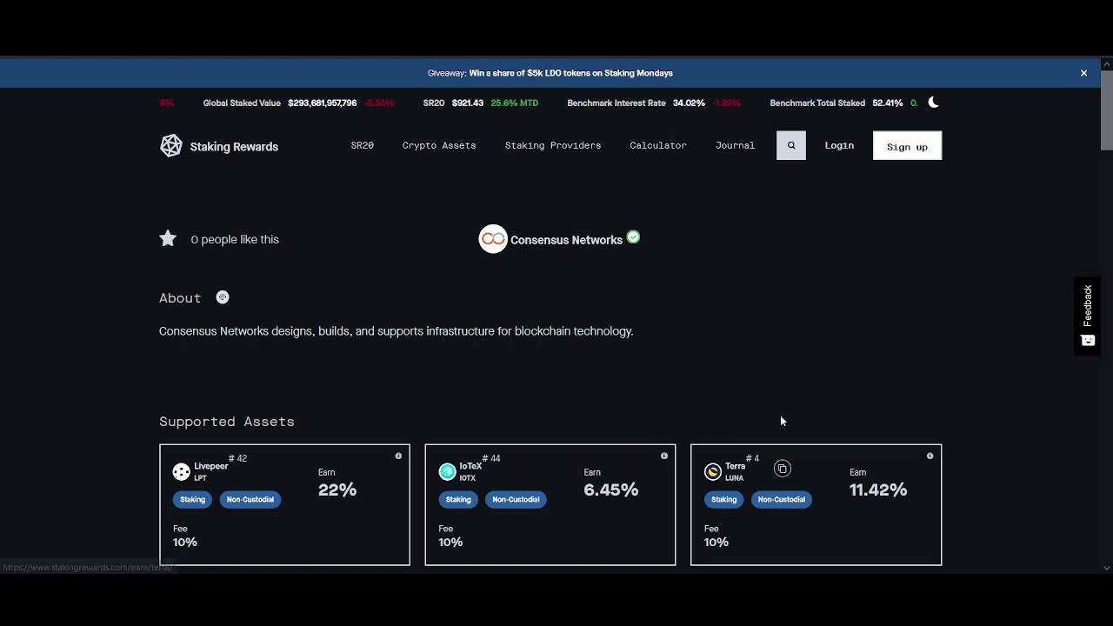
Examine the supported assets of the Consensus Networks provider on Staking Rewards
scroll(781, 418, "down", 3)
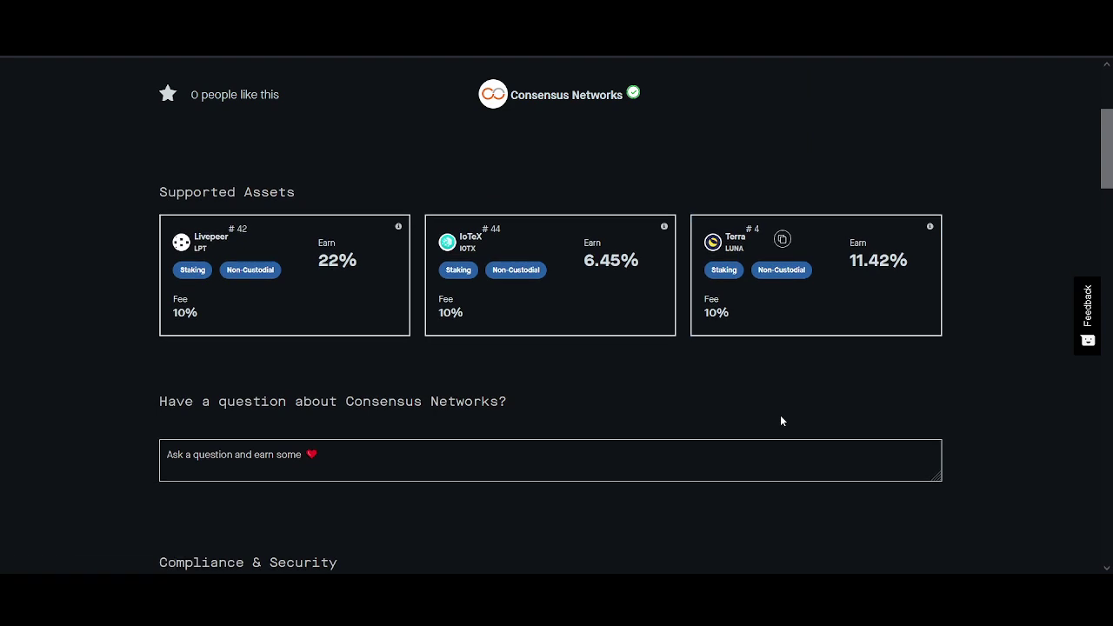
scroll(780, 421, "up", 3)
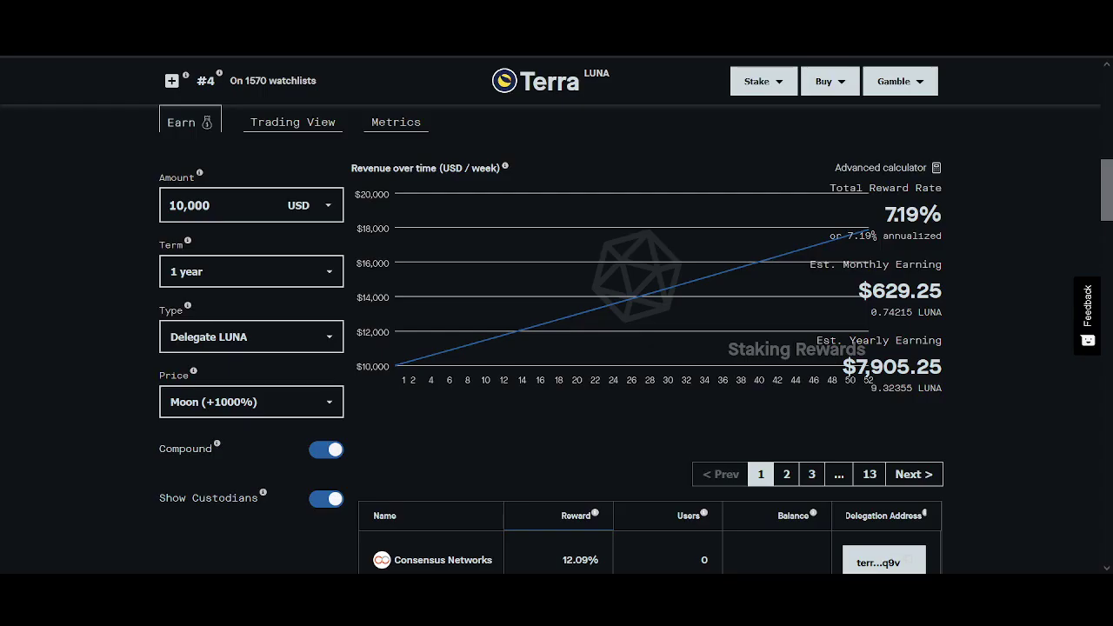
Compare LUNA staking earnings on 10,000 USD under the Current, Bullish (+50%) and Very Bullish (+100%) price scenarios
mouse_move(439, 234)
left_click(313, 407)
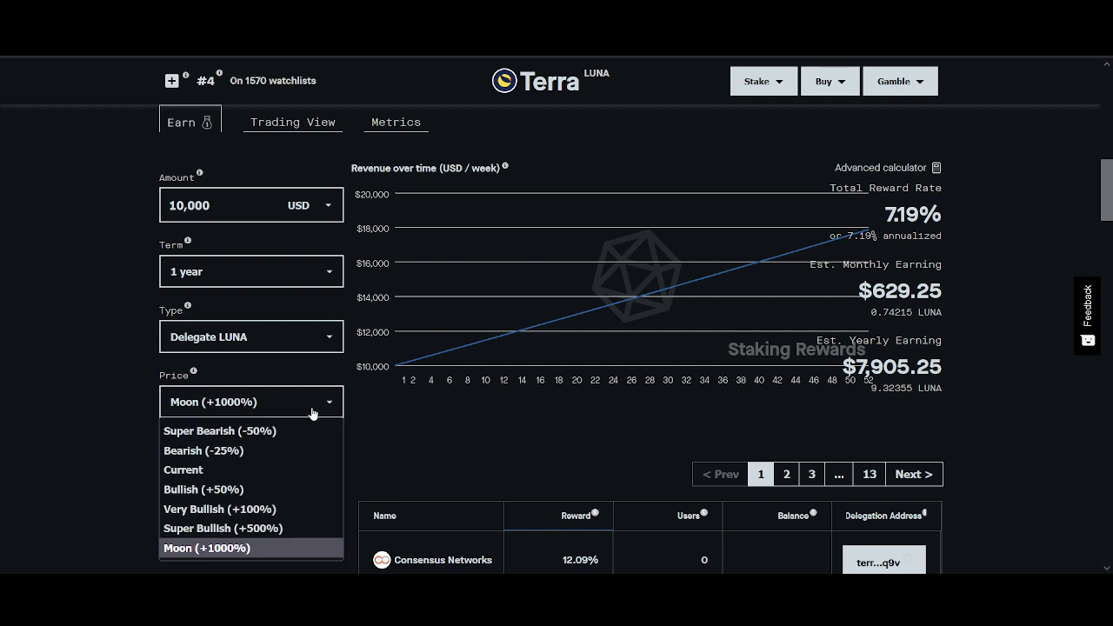
left_click(275, 472)
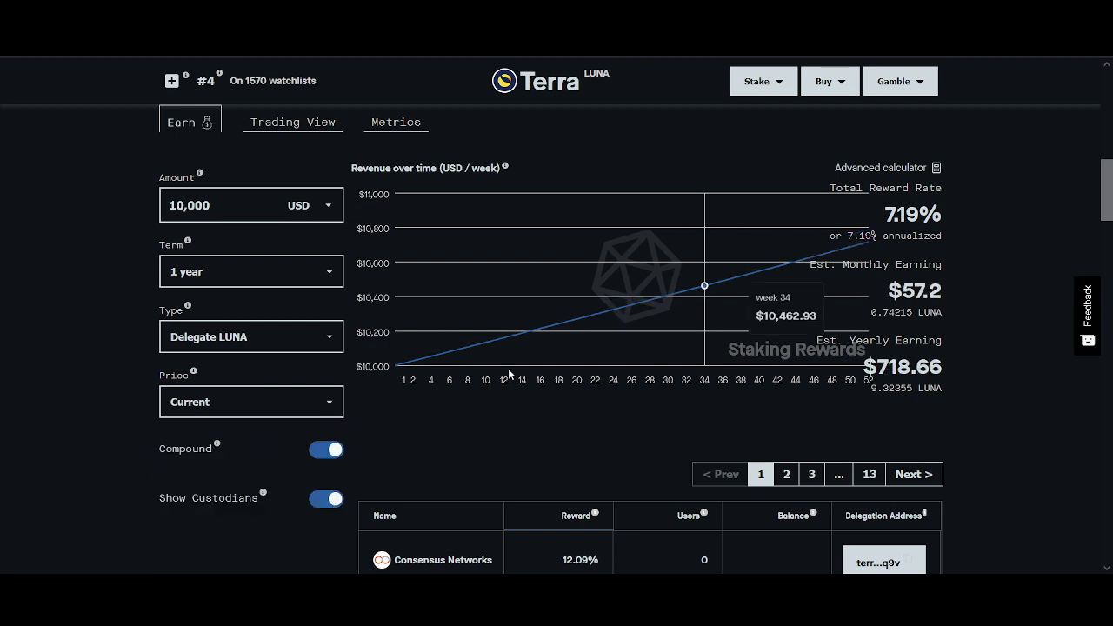
left_click(301, 400)
left_click(284, 492)
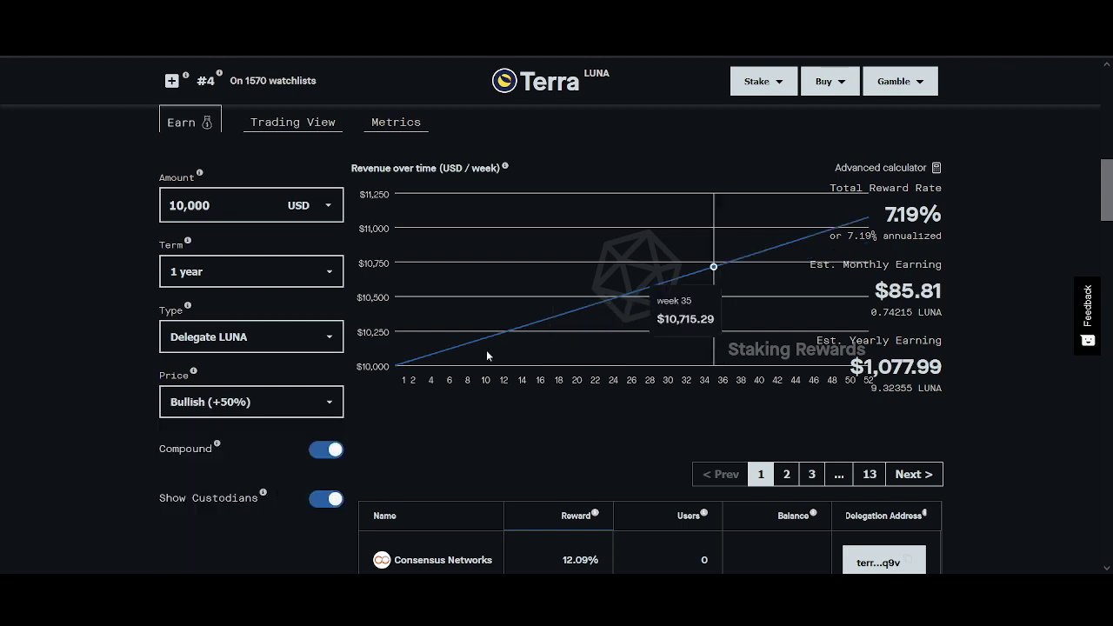
left_click(301, 402)
left_click(288, 509)
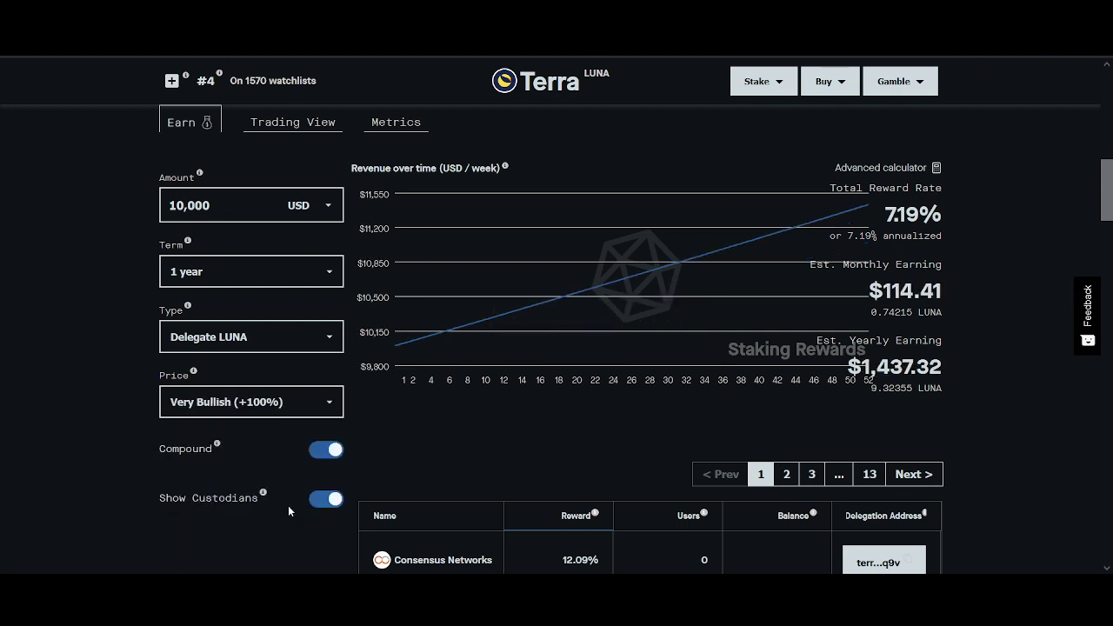
Check the estimated LUNA earnings for the Super Bullish (+500%) and Moon (+1000%) price scenarios
left_click(307, 413)
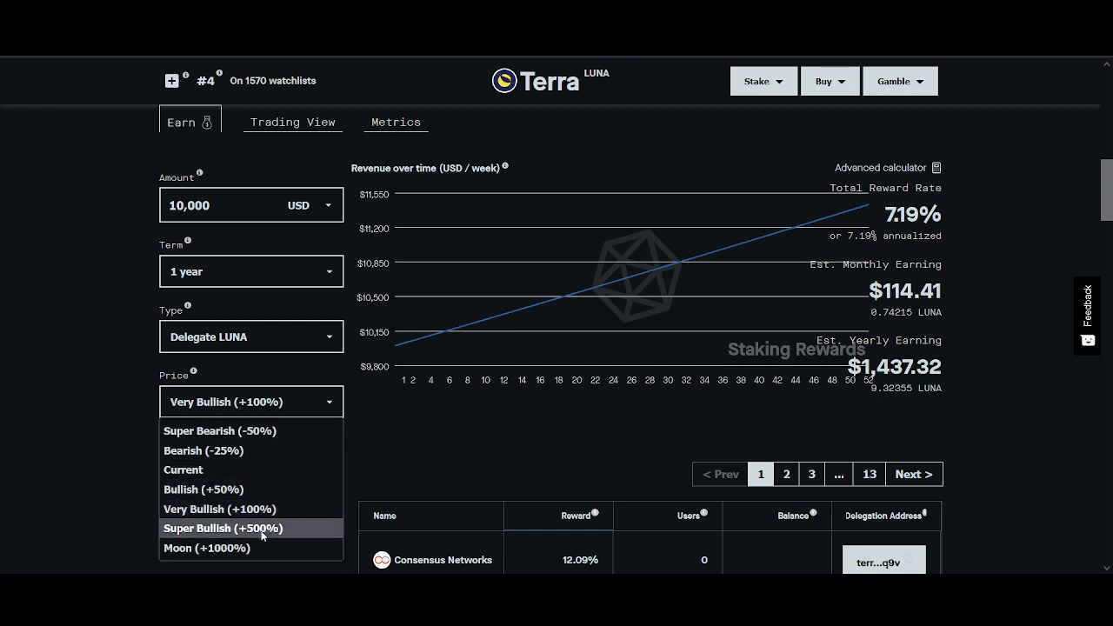
left_click(261, 529)
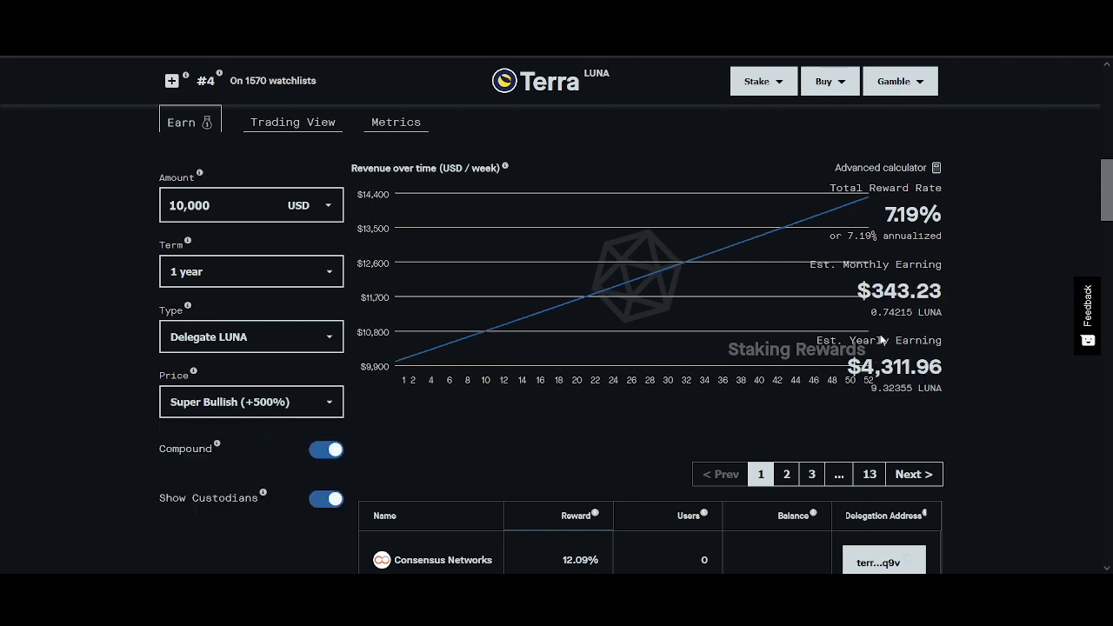
left_click(272, 405)
left_click(249, 548)
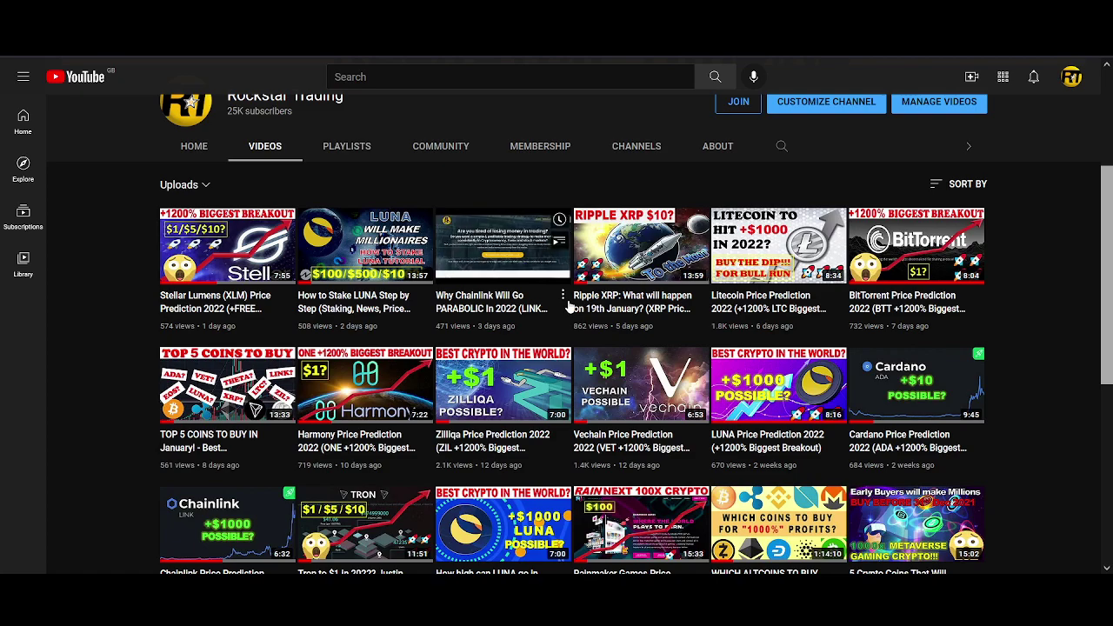
Switch to the Rockstar Trading YouTube channel and look through its older uploaded videos
scroll(744, 458, "down", 3)
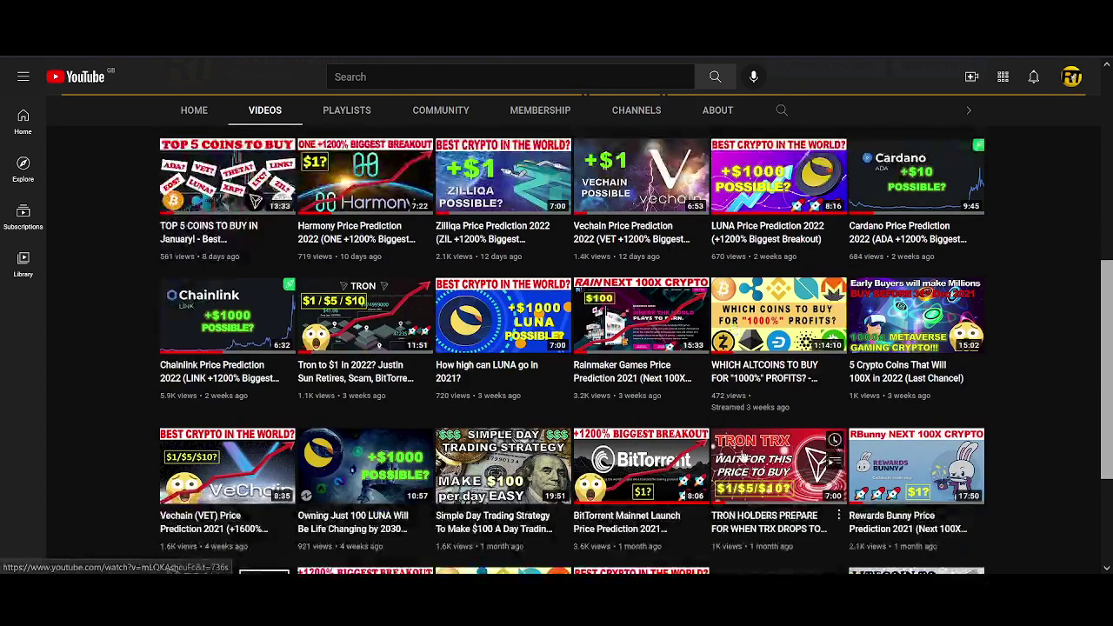
scroll(743, 458, "down", 6)
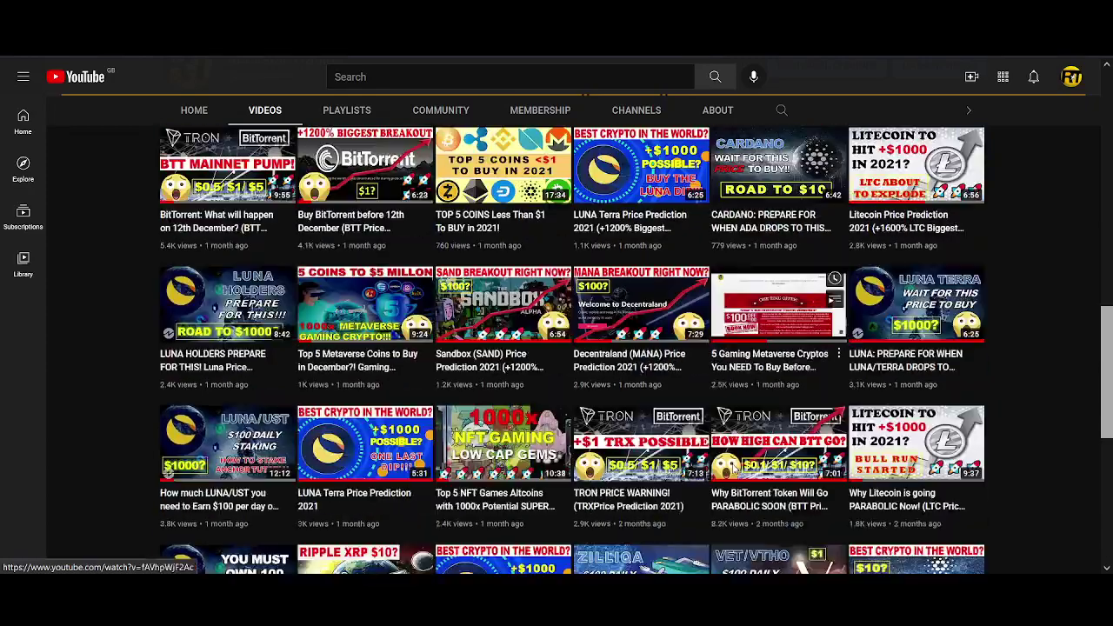
scroll(734, 468, "down", 3)
scroll(711, 525, "down", 2)
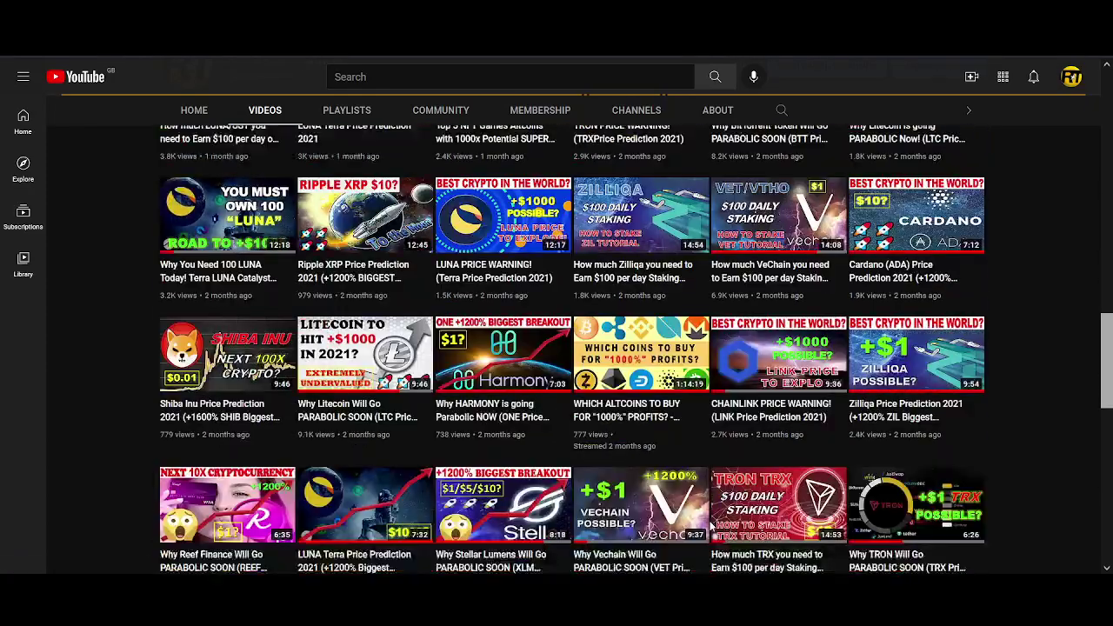
scroll(711, 525, "down", 4)
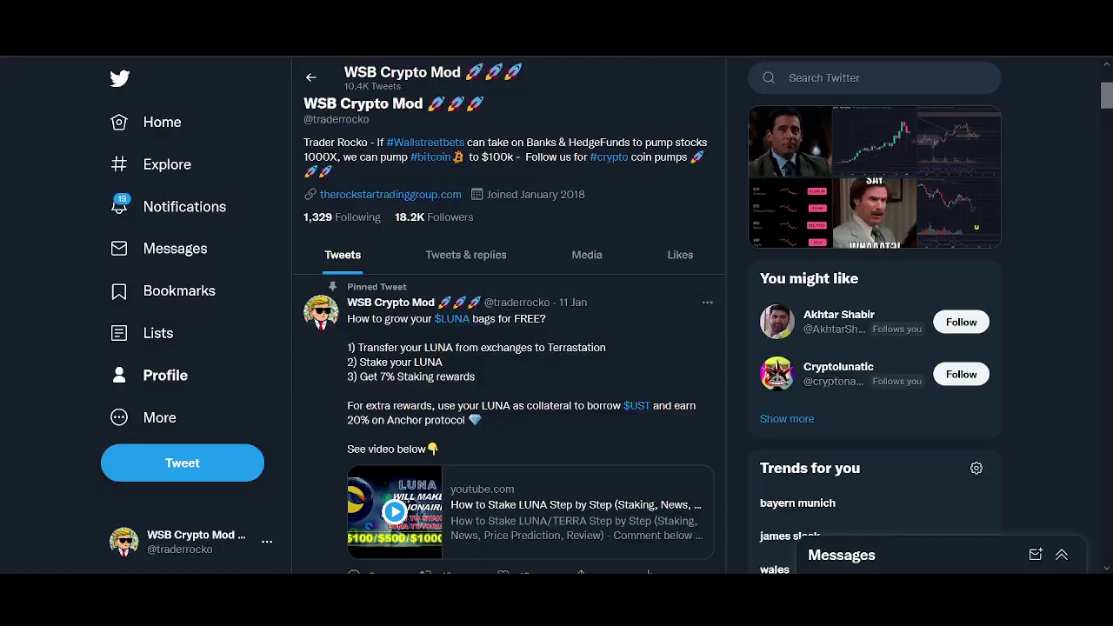
Switch to the WSB Crypto Mod Twitter profile and look through its recent tweets, returning toward the start of the feed
scroll(566, 335, "down", 10)
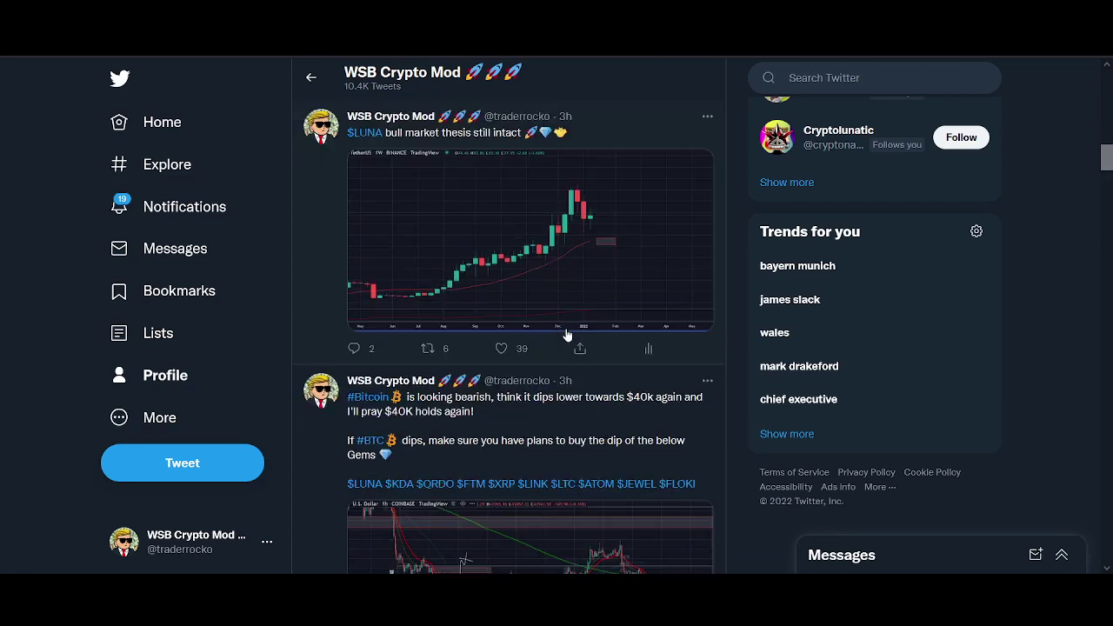
scroll(566, 335, "down", 10)
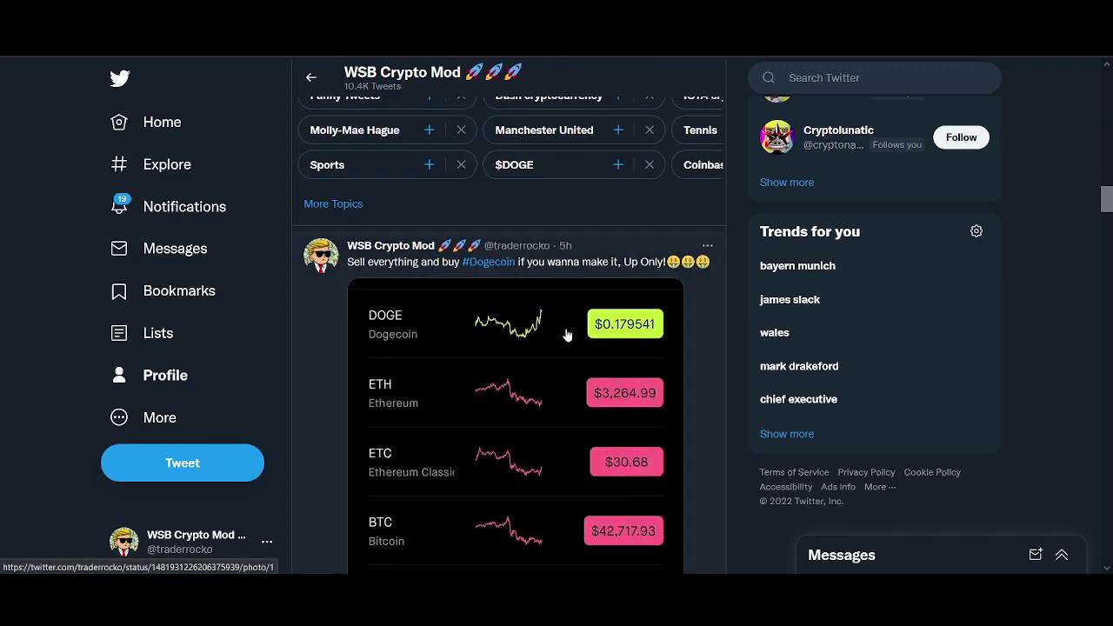
scroll(566, 335, "down", 3)
scroll(566, 336, "down", 3)
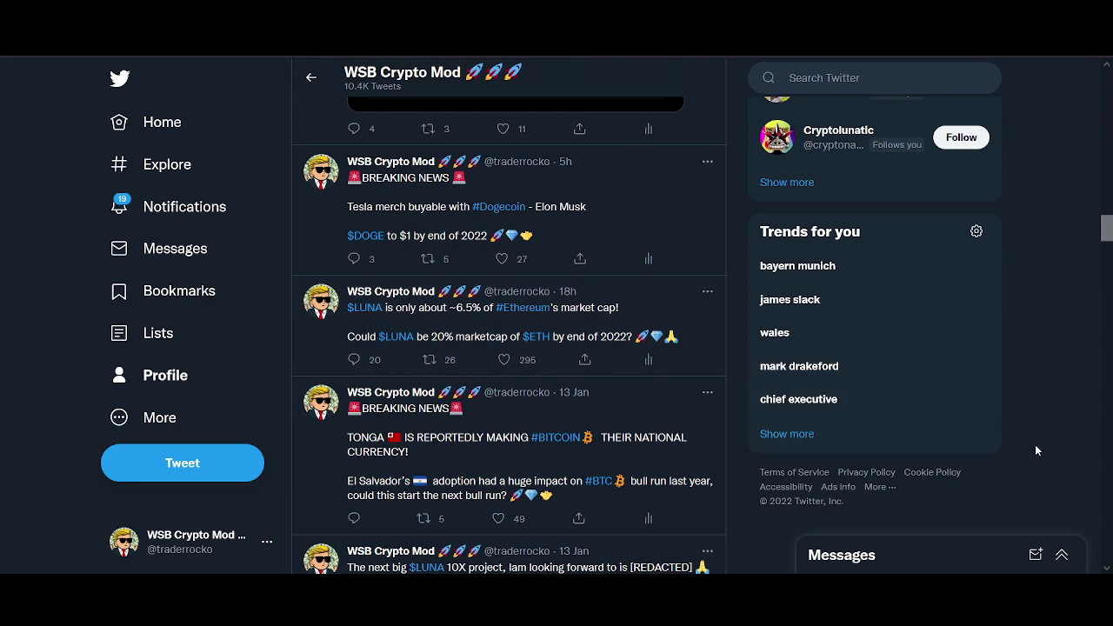
scroll(1043, 464, "up", 15)
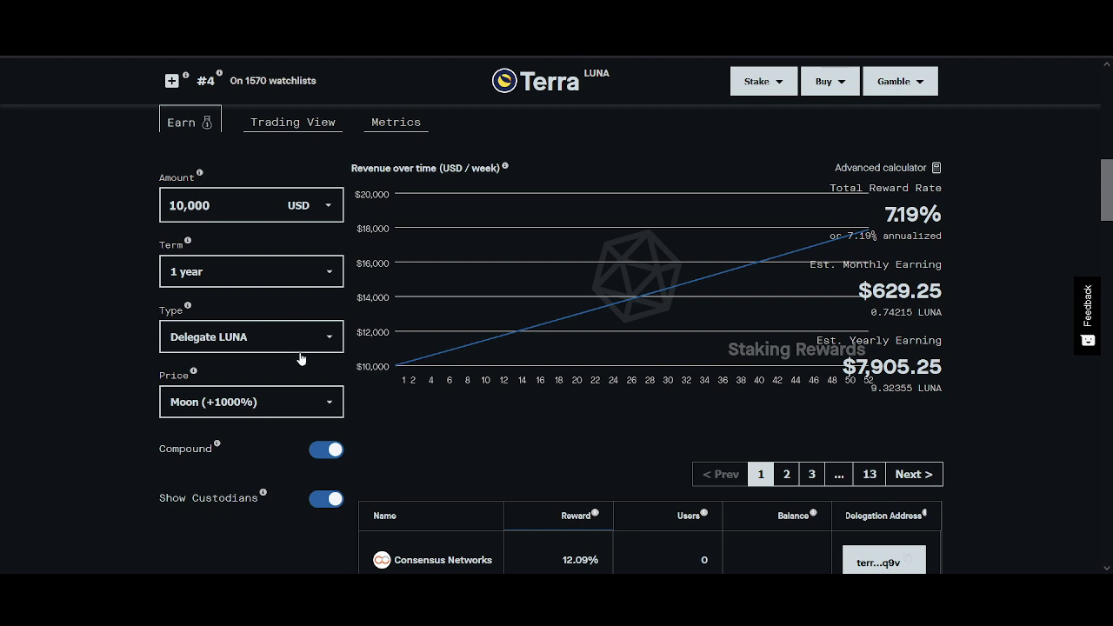
Switch back to the Staking Rewards calculator and estimate LUNA earnings at the Current price for an amount of 500,000 USD
left_click(276, 411)
left_click(217, 480)
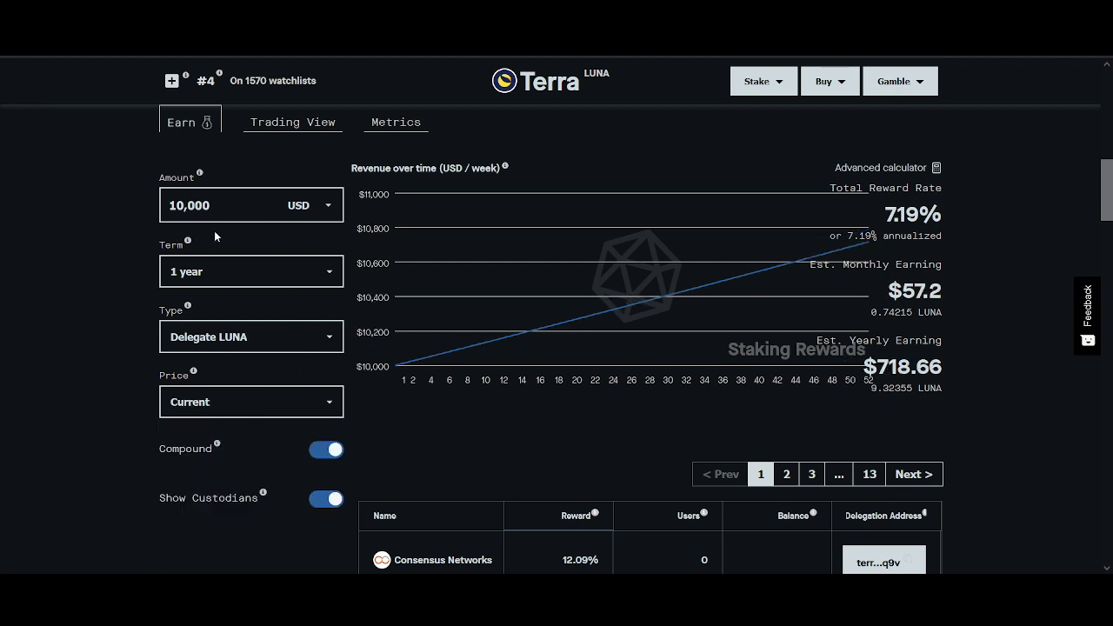
left_click(215, 219)
double_click(215, 219)
type("6")
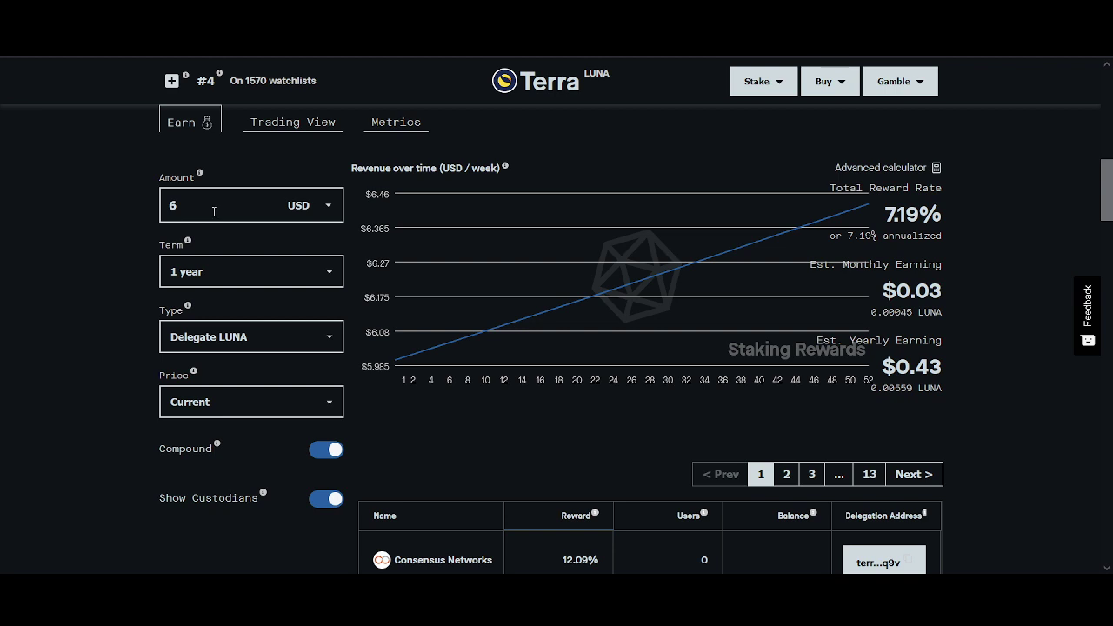
double_click(214, 211)
type("5,000,000")
double_click(201, 212)
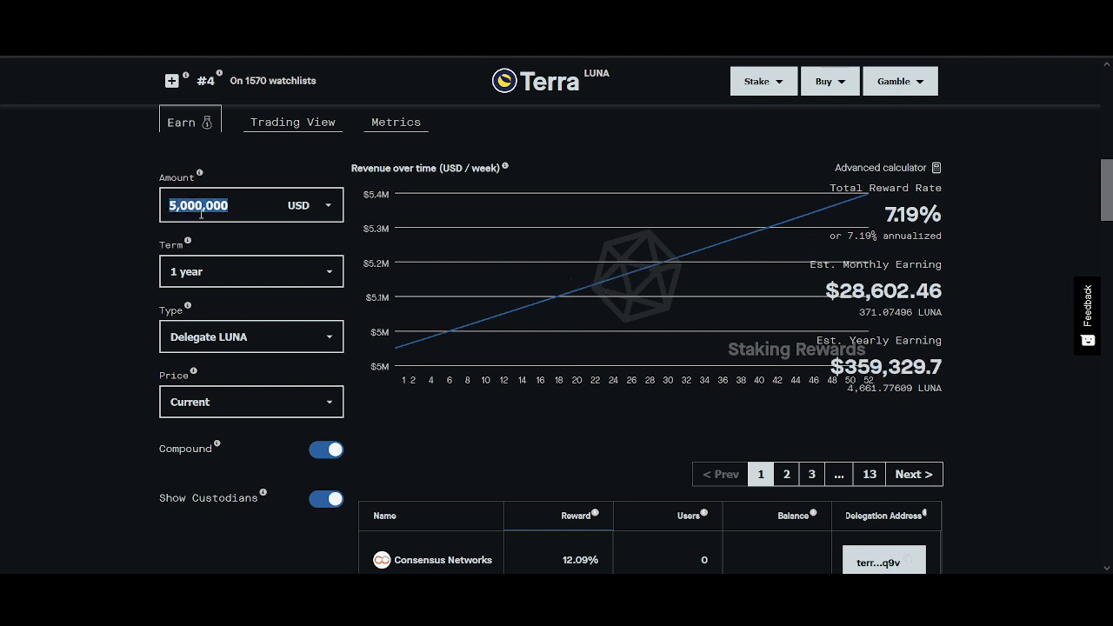
type("500,000")
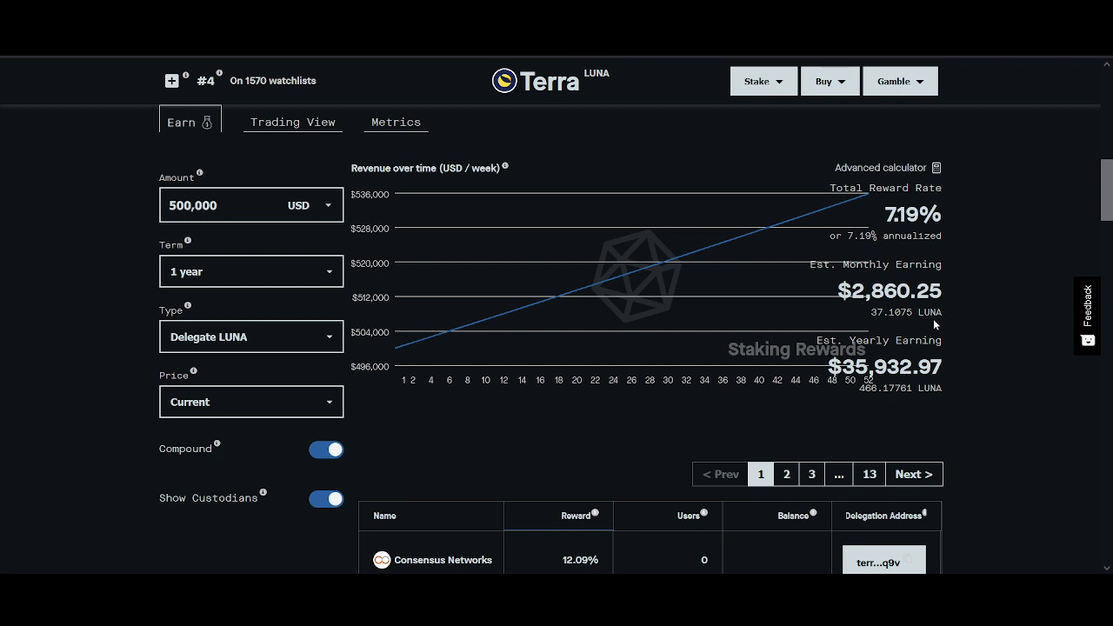
Compare the earnings on 500,000 USD under the Bullish (+50%) and Very Bullish (+100%) price scenarios
left_click(233, 404)
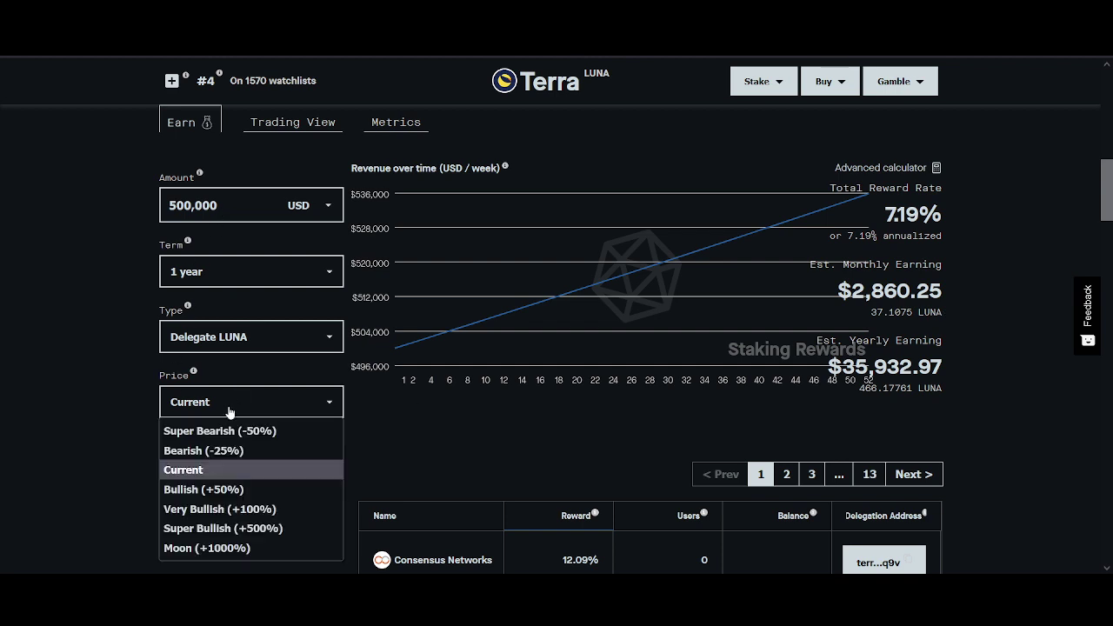
left_click(235, 489)
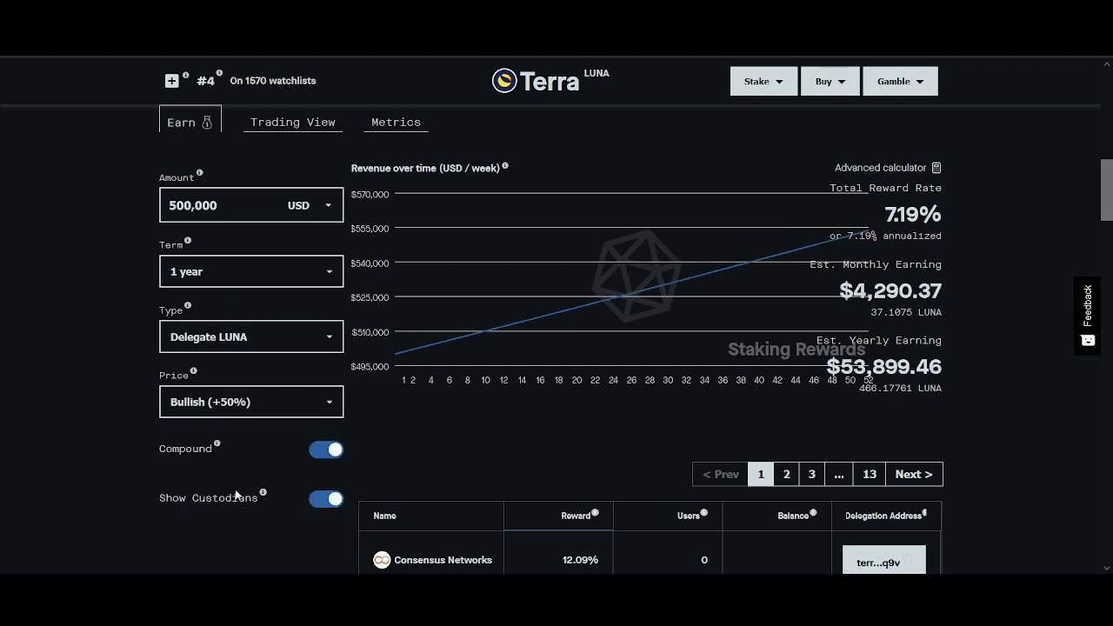
left_click(231, 414)
left_click(218, 506)
Change the staking amount to 260,000 USD to check its earnings
double_click(237, 206)
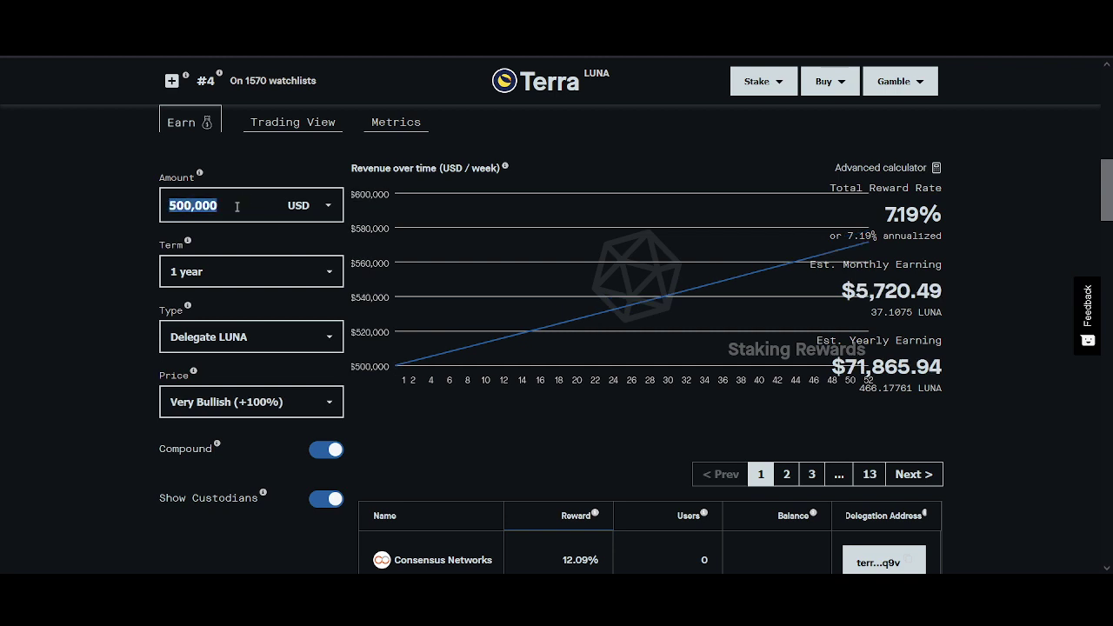
type("22")
key("BackSpace")
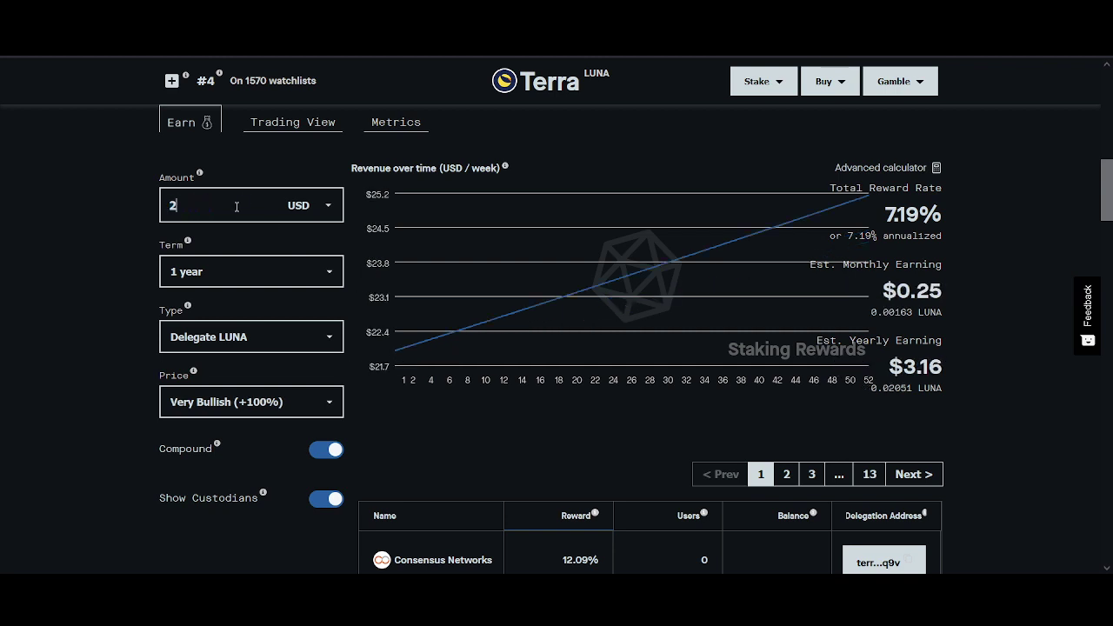
type("600000")
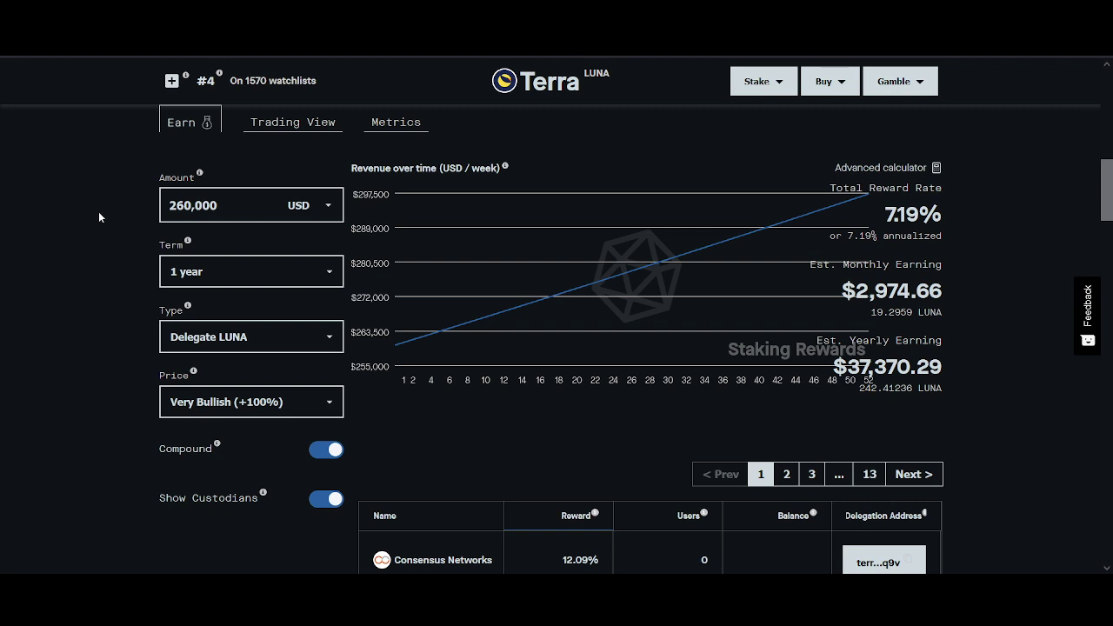
Set the price scenario to Moon (+1000%) and the staking amount to 50,000 USD
double_click(239, 210)
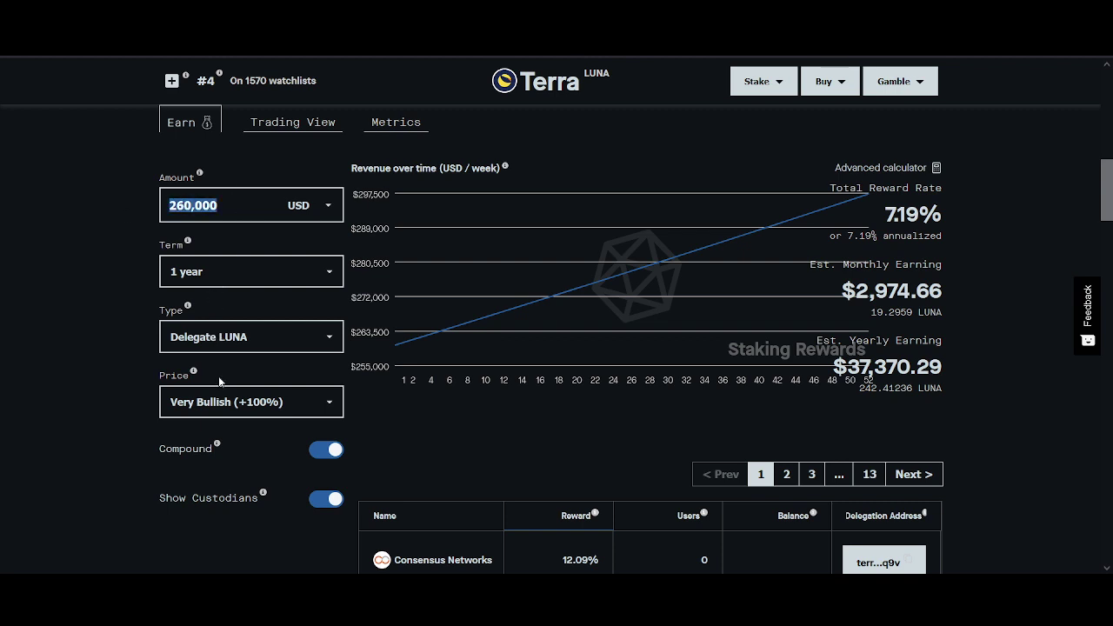
left_click(239, 400)
left_click(213, 550)
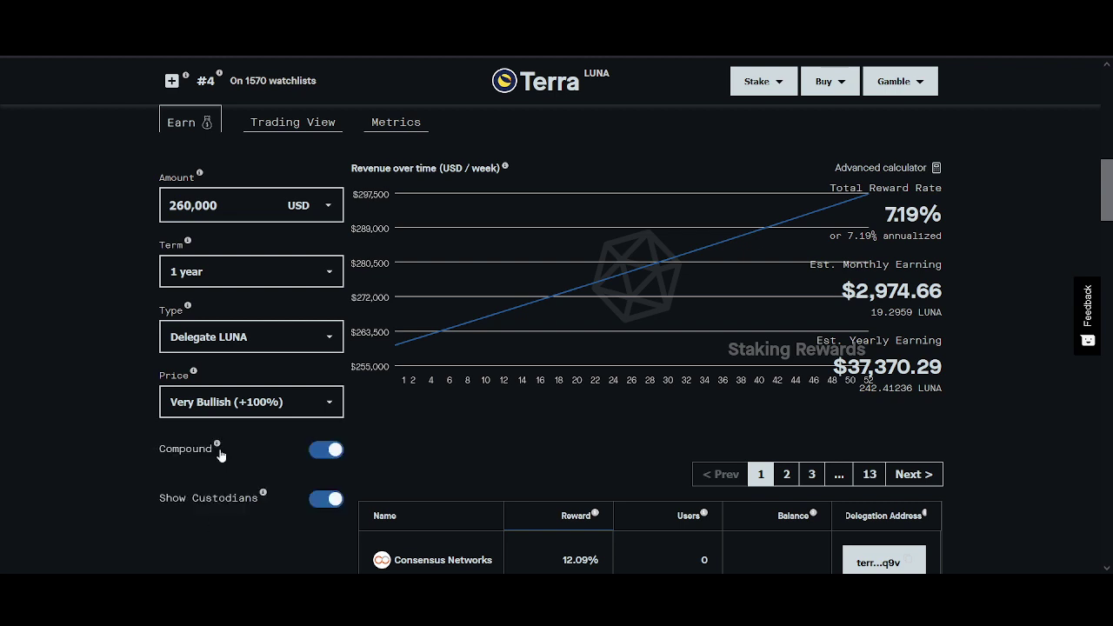
left_click_drag(194, 205, 222, 205)
double_click(222, 203)
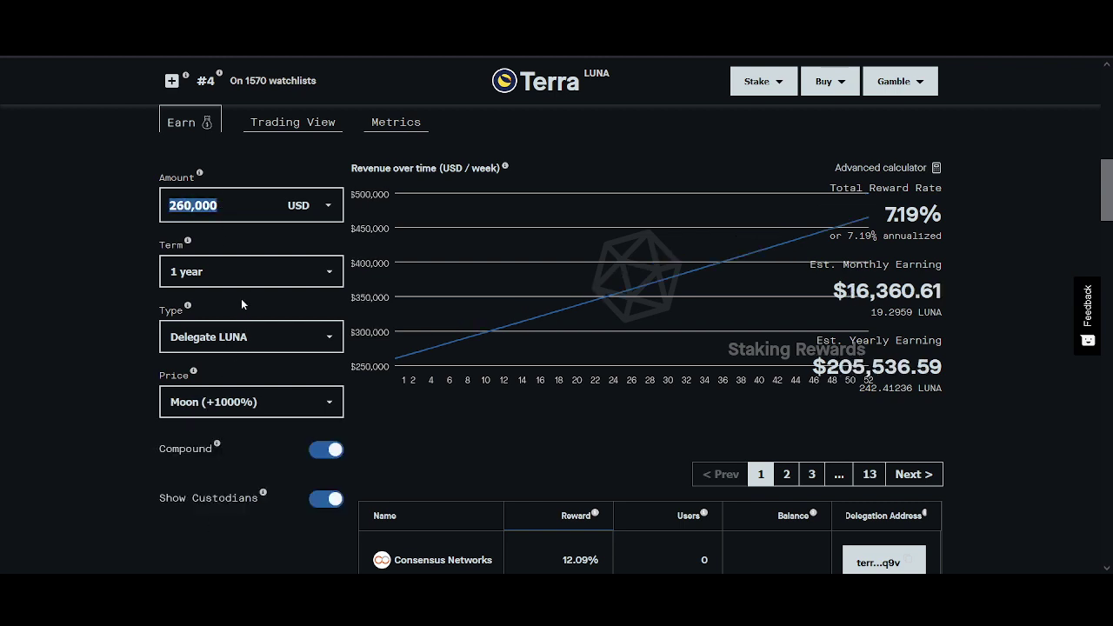
type("50000")
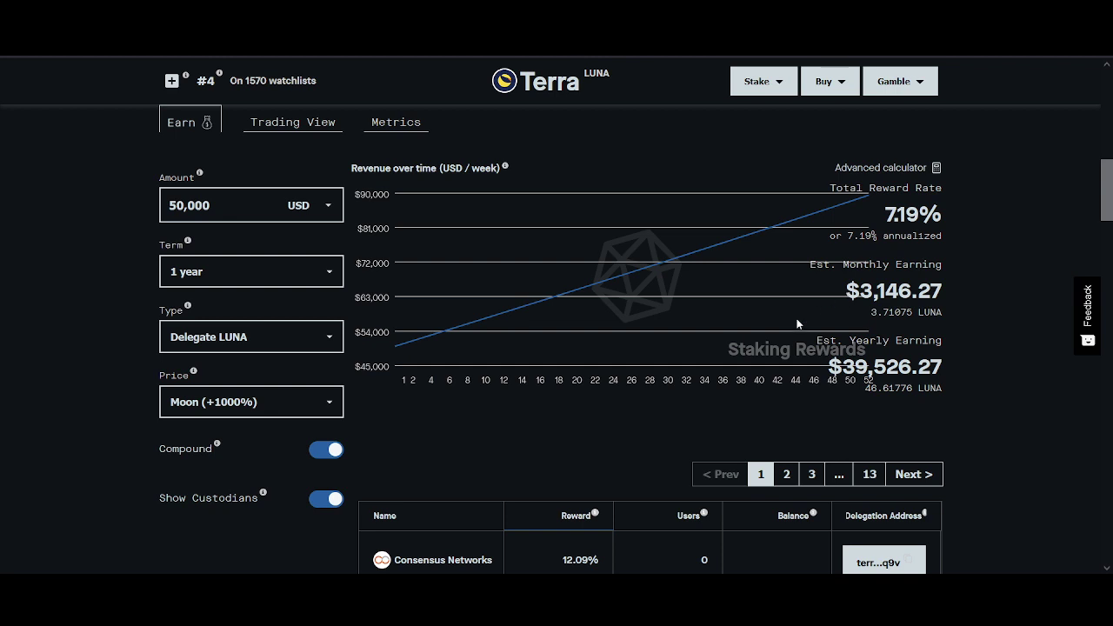
scroll(254, 340, "up", 1)
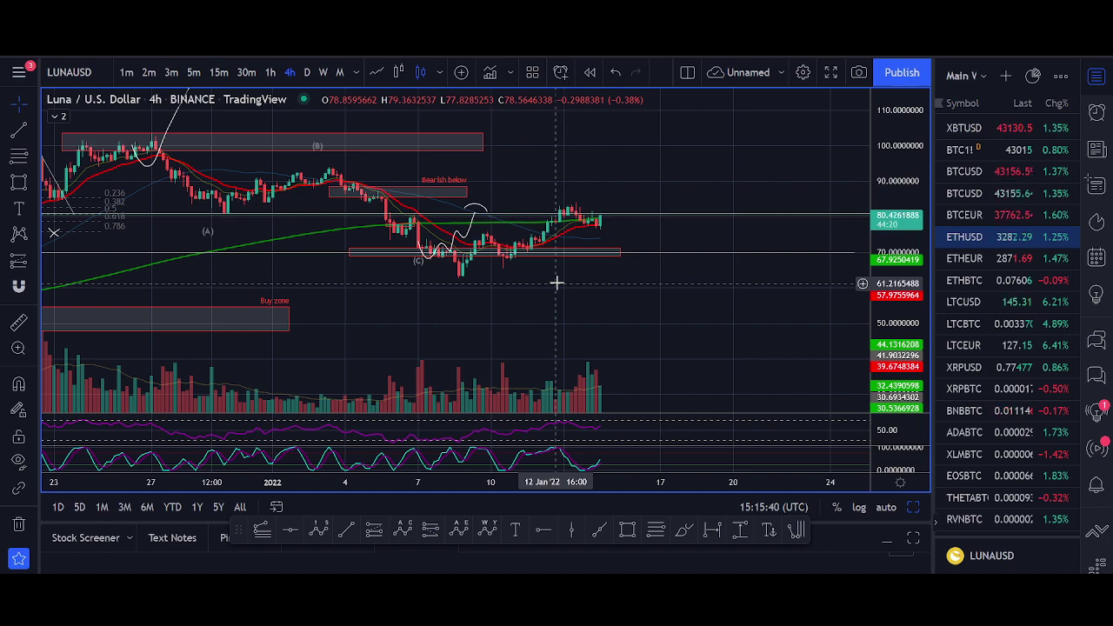
Switch to the LUNAUSD 4-hour chart on TradingView and examine the price history back to early 2021 and the latest candles
scroll(561, 279, "down", 5)
scroll(477, 324, "down", 5)
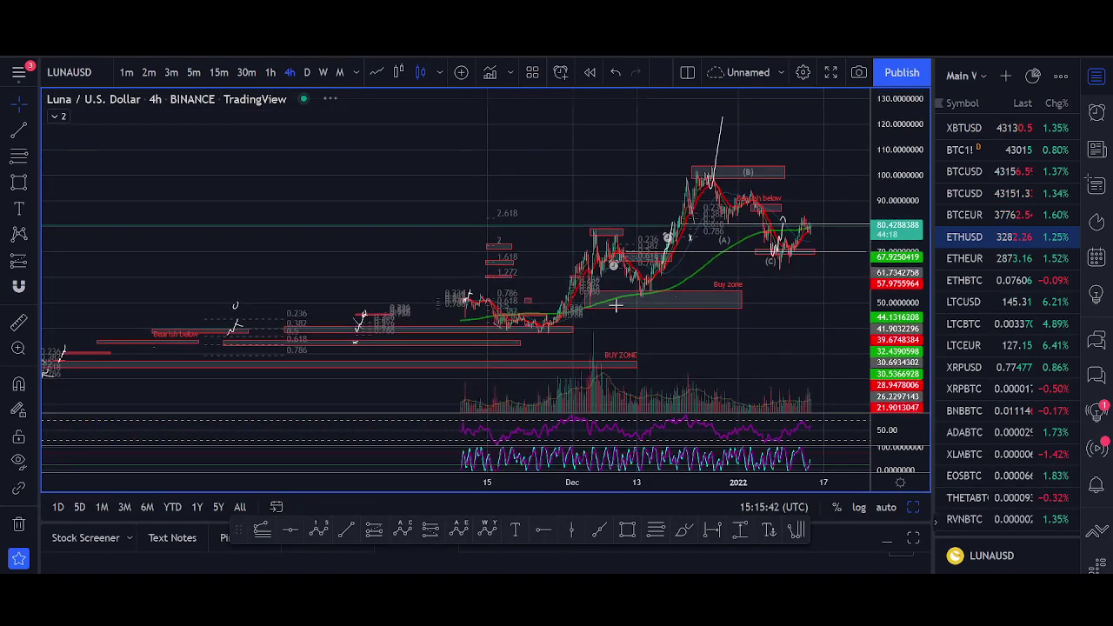
left_click_drag(467, 286, 521, 296)
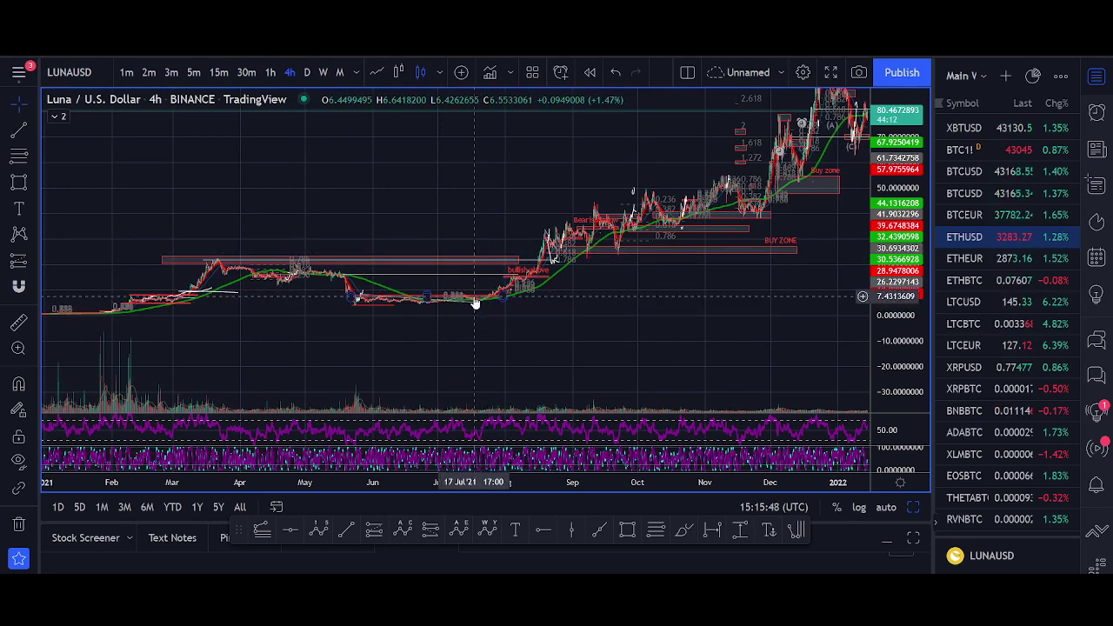
scroll(666, 310, "right", 10)
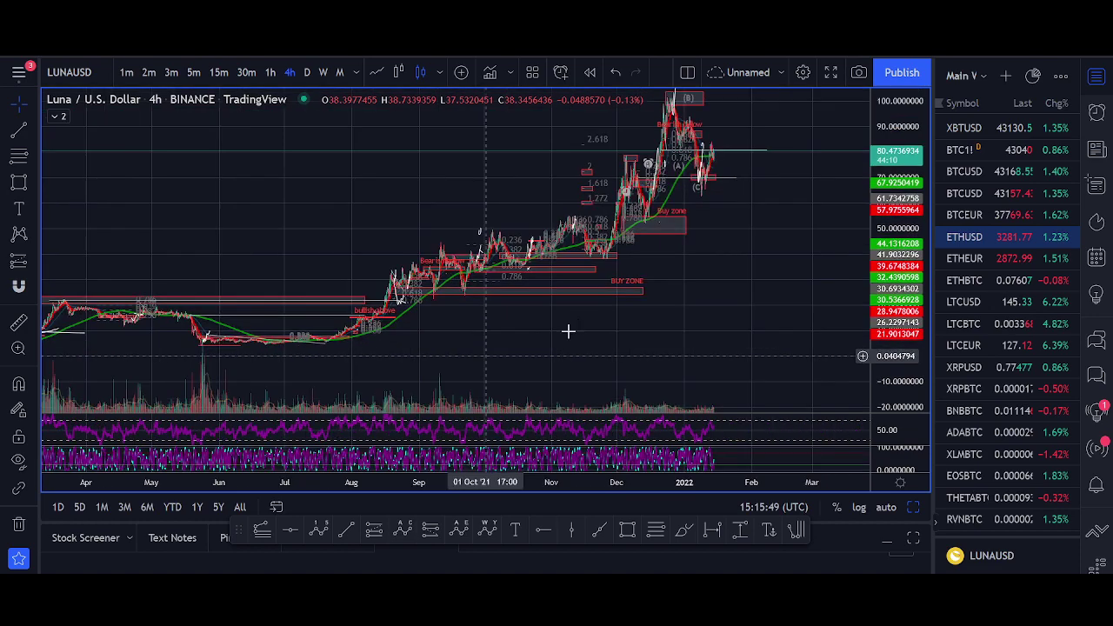
scroll(576, 325, "up", 5)
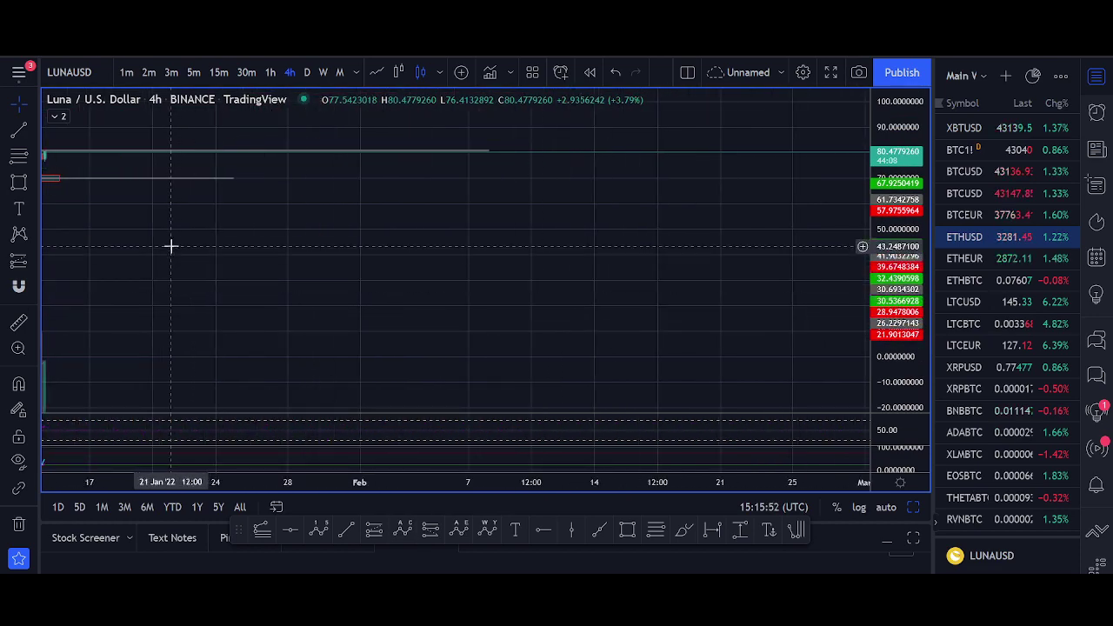
left_click_drag(172, 247, 676, 296)
scroll(781, 266, "left", 5)
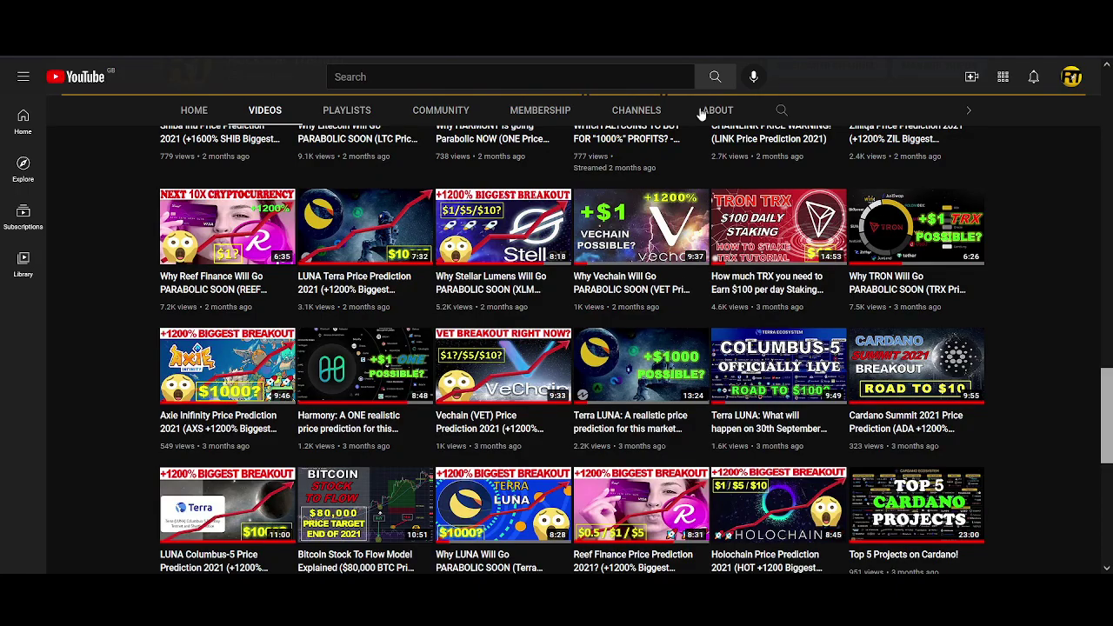
Switch to YouTube to return to the channel's newer uploads, and go to slide 20 of the LUNA Staking presentation
scroll(701, 113, "up", 10)
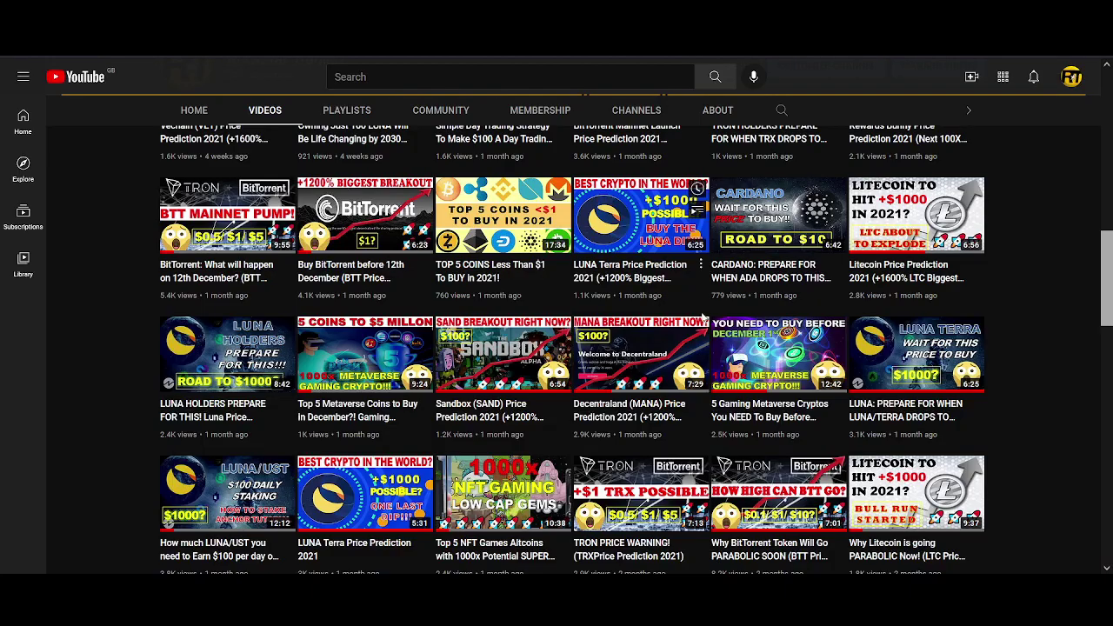
scroll(700, 331, "up", 10)
scroll(700, 330, "up", 1)
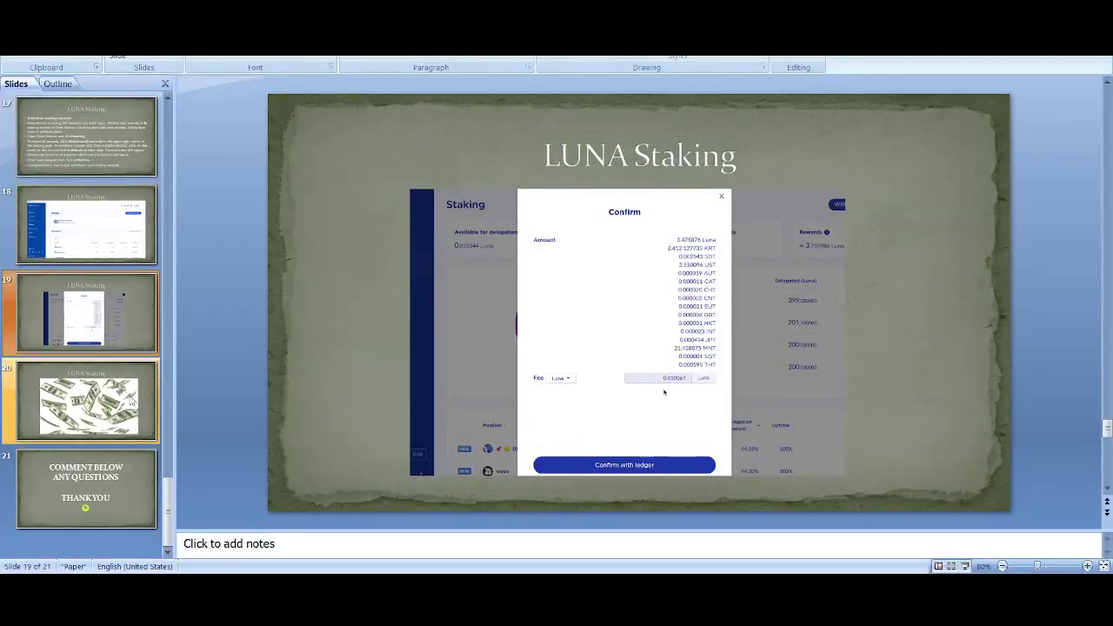
left_click(129, 431)
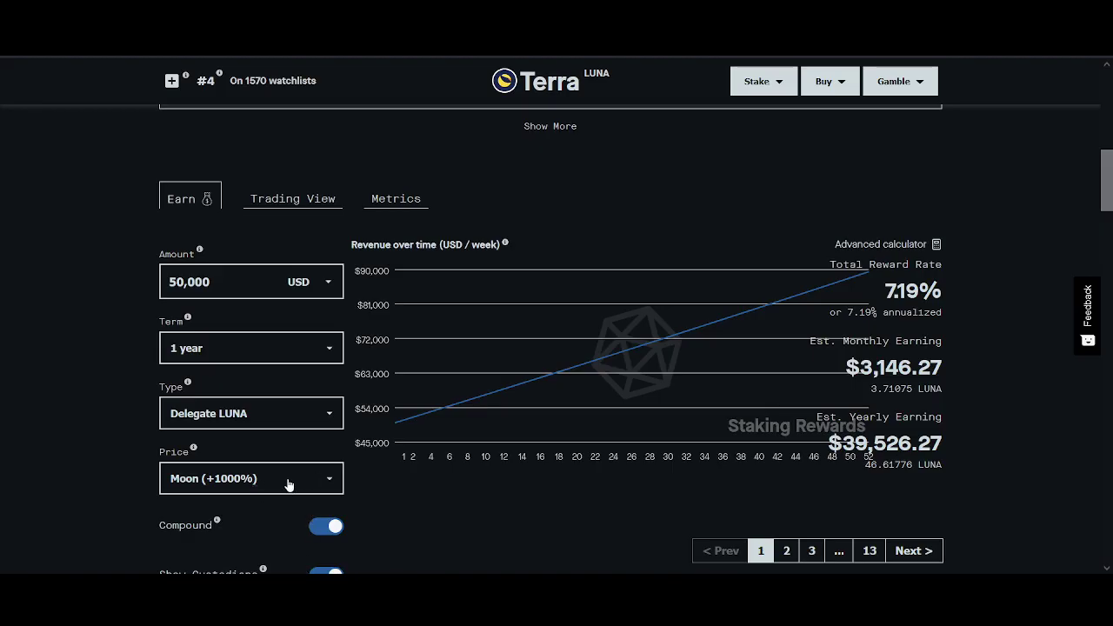
Switch back to the LUNAUSD 4-hour chart and examine the recent price action from December to mid-January
scroll(82, 336, "up", 10)
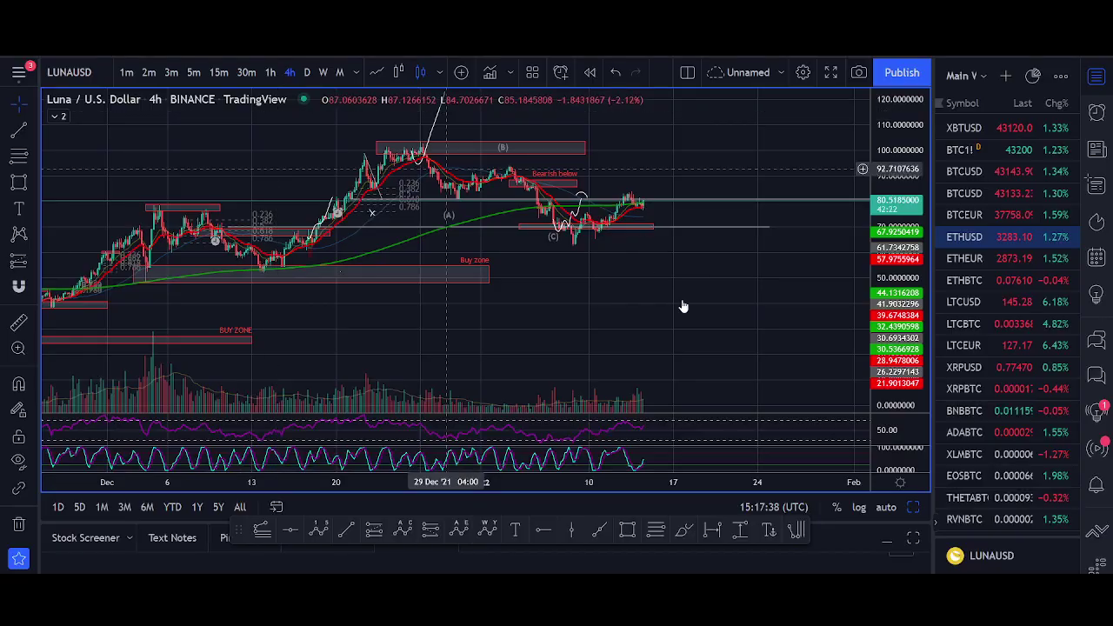
scroll(686, 307, "down", 3)
scroll(708, 343, "up", 6)
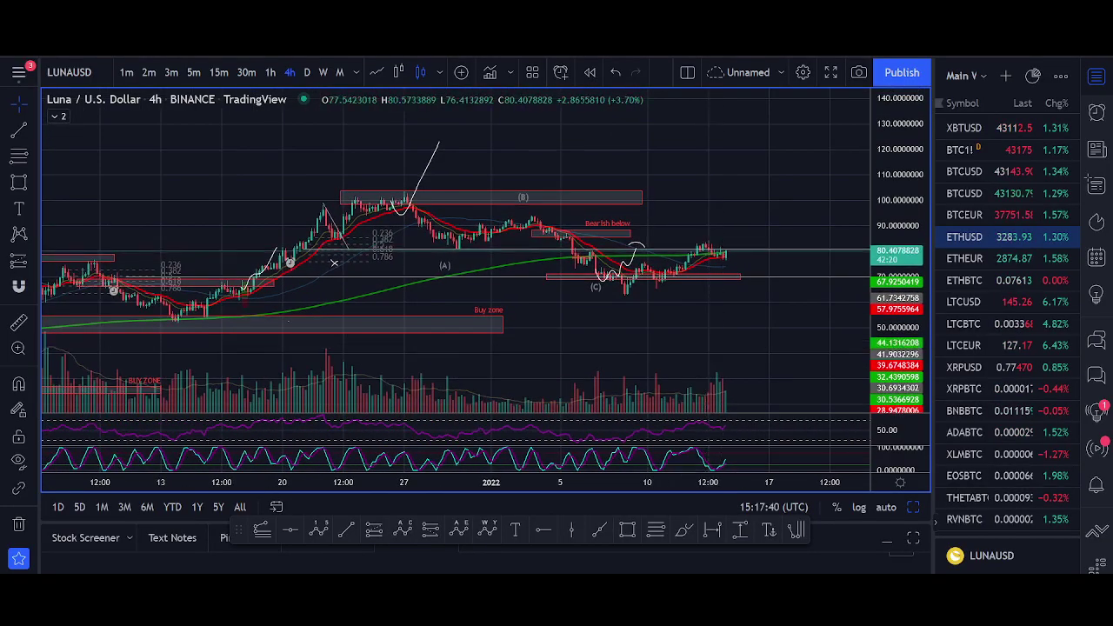